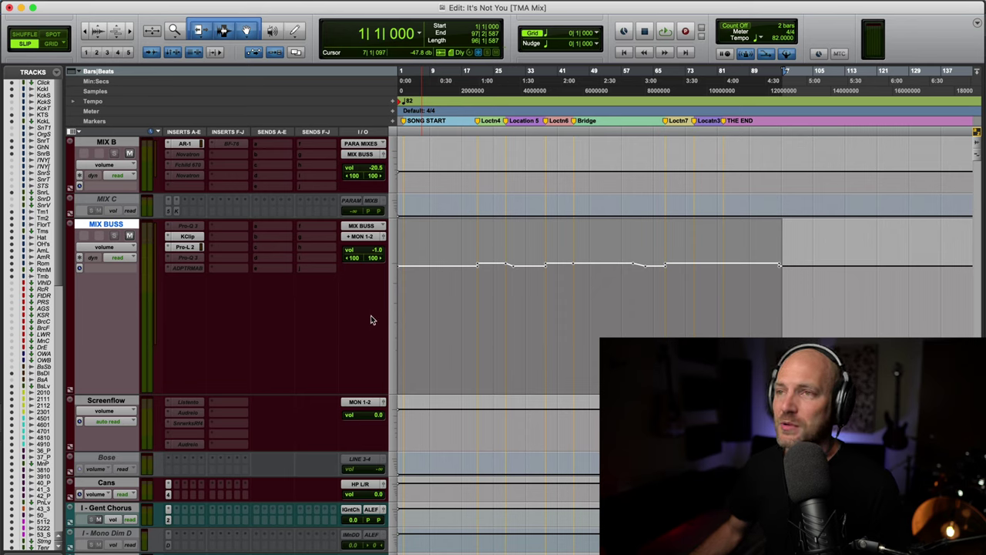
Set the playback start at bar 19 on the MIX BUSS track
left_click(472, 321)
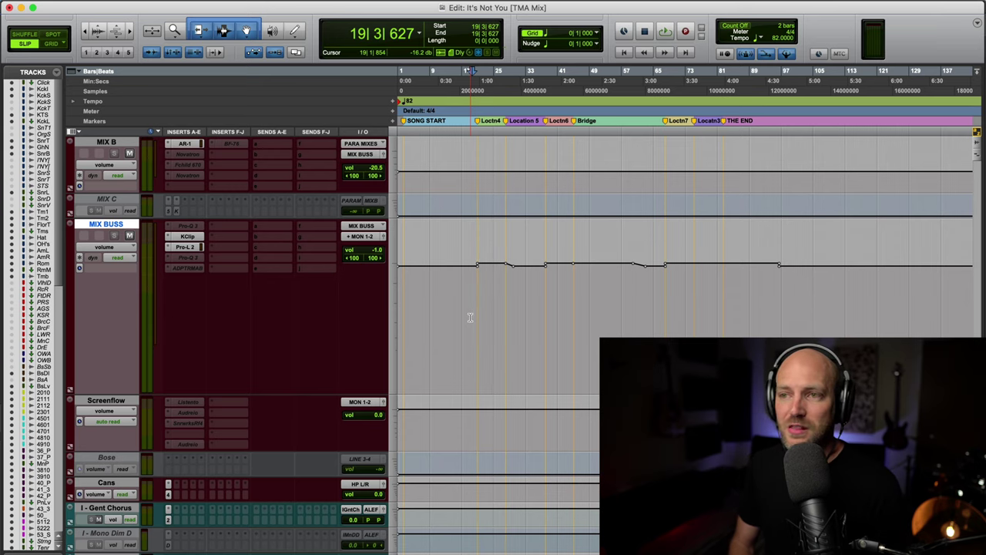
Play from bar 19 to about bar 23 to hear the MIX BUSS volume rides, then stop
key("space")
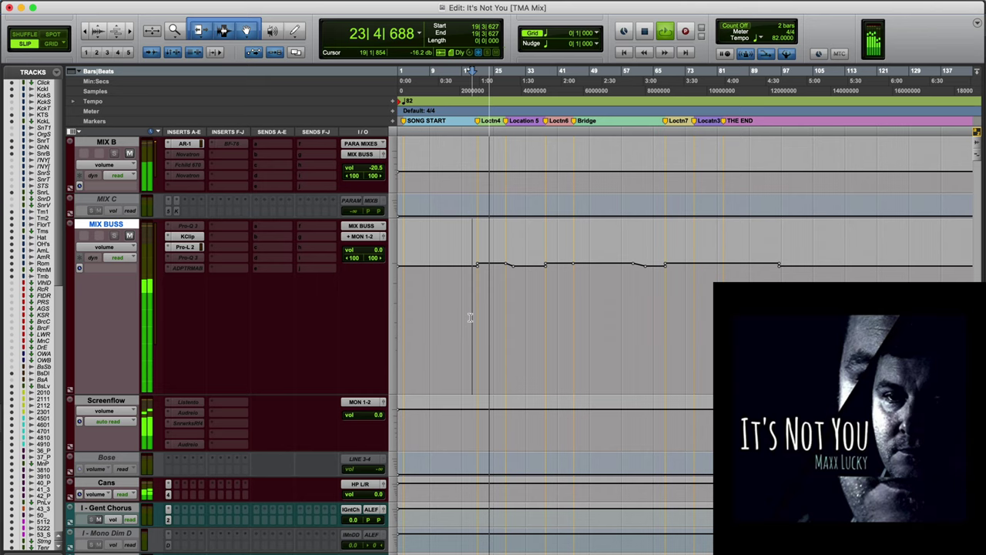
key("space")
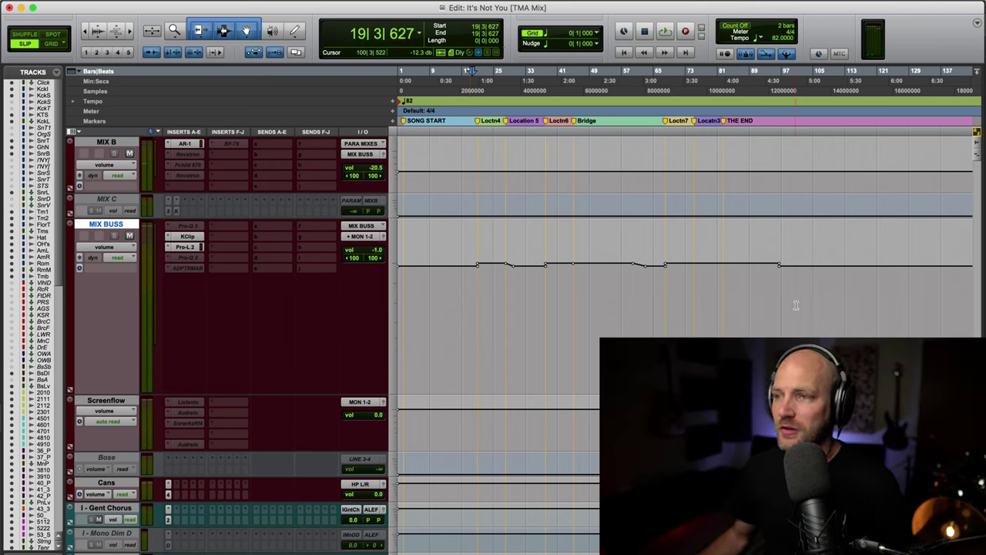
Select the MIX BUSS volume automation from the song start to bar 100
left_click_drag(796, 305, 399, 293)
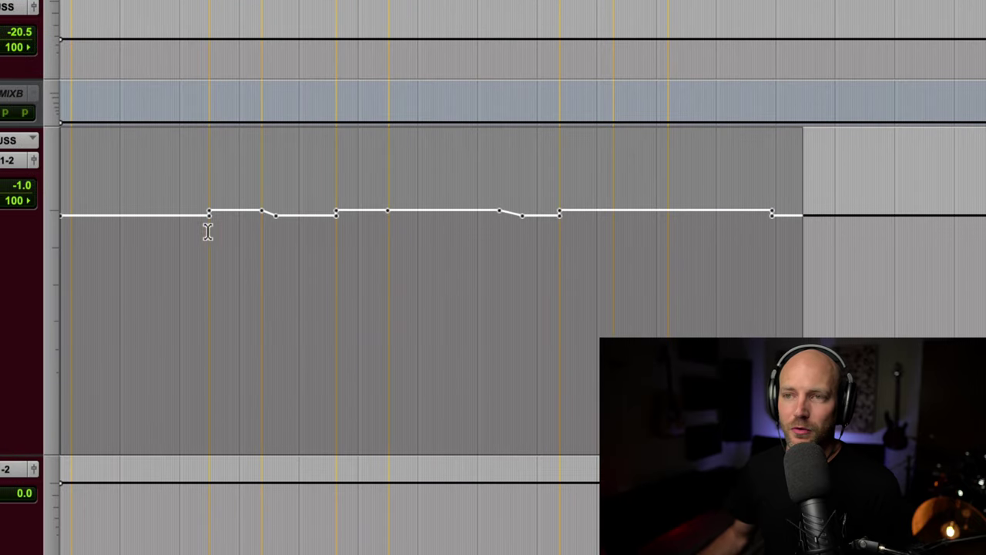
left_click_drag(197, 263, 337, 274)
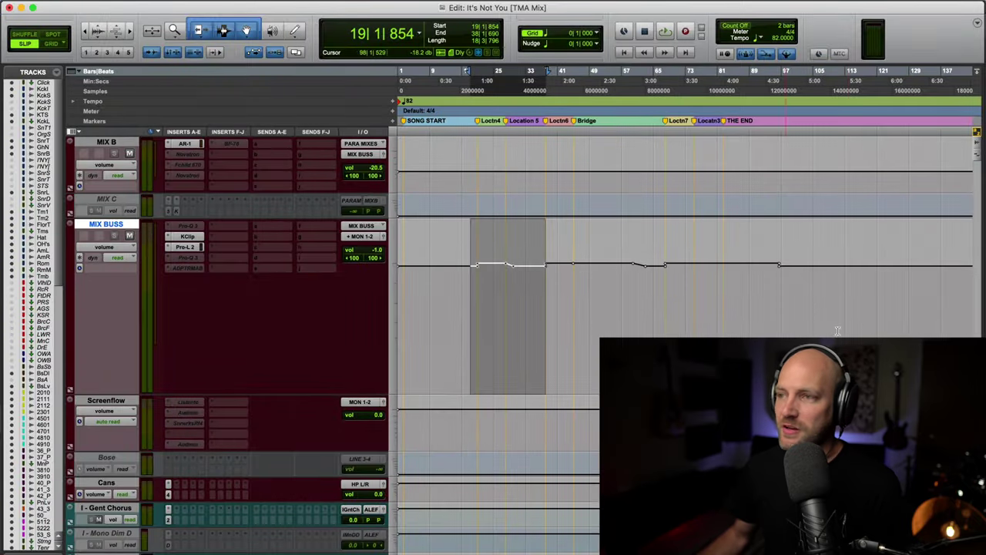
left_click_drag(806, 313, 298, 305)
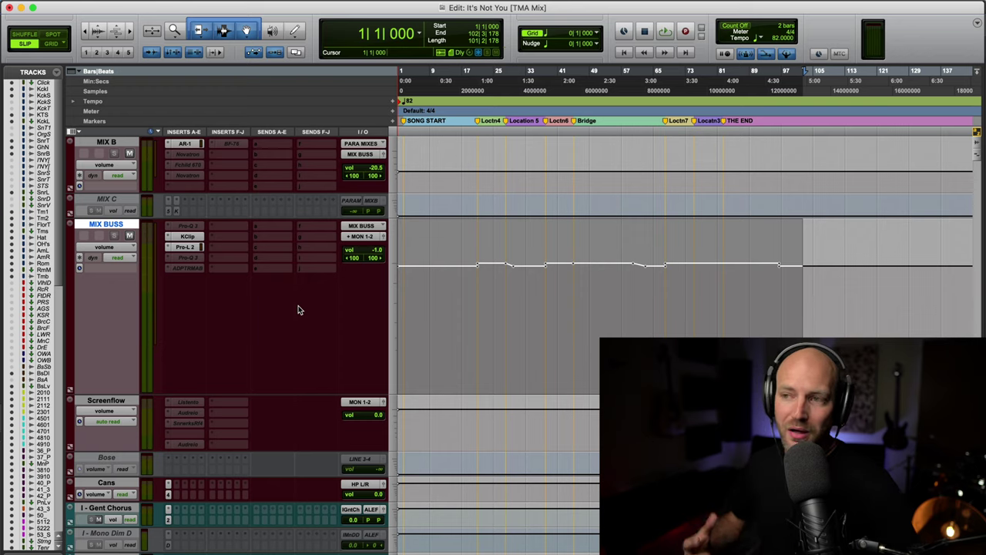
key("super+z")
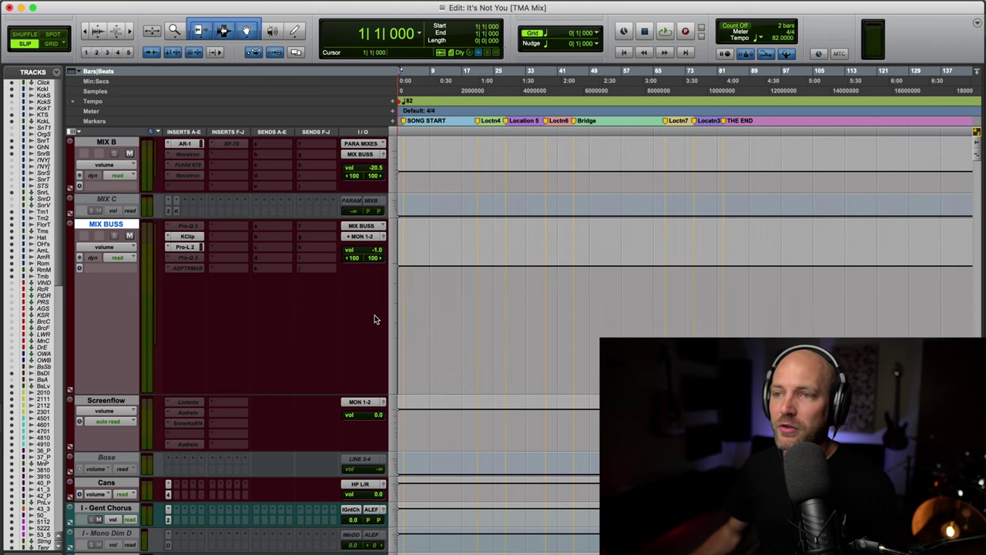
left_click(375, 249, "alt")
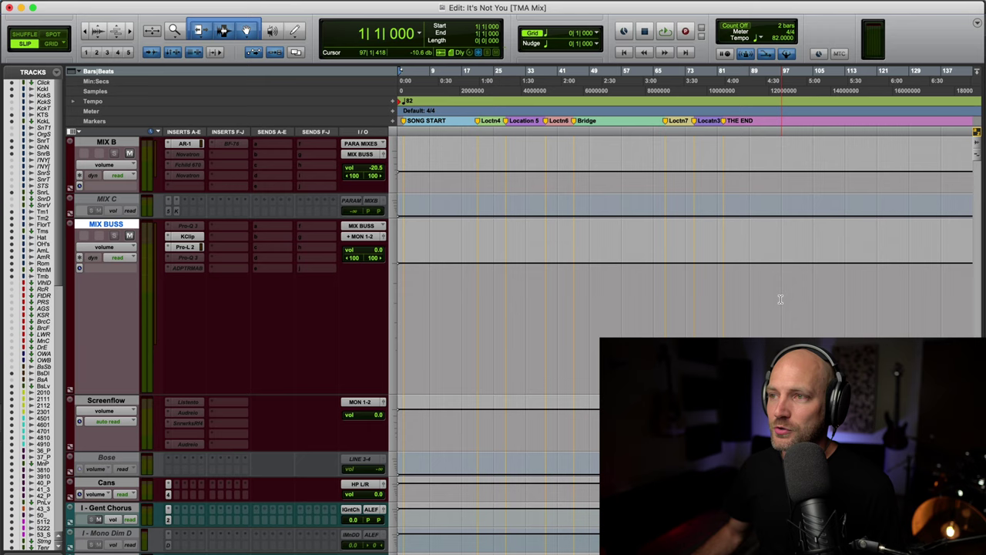
left_click_drag(742, 300, 153, 311)
left_click_drag(455, 251, 437, 288)
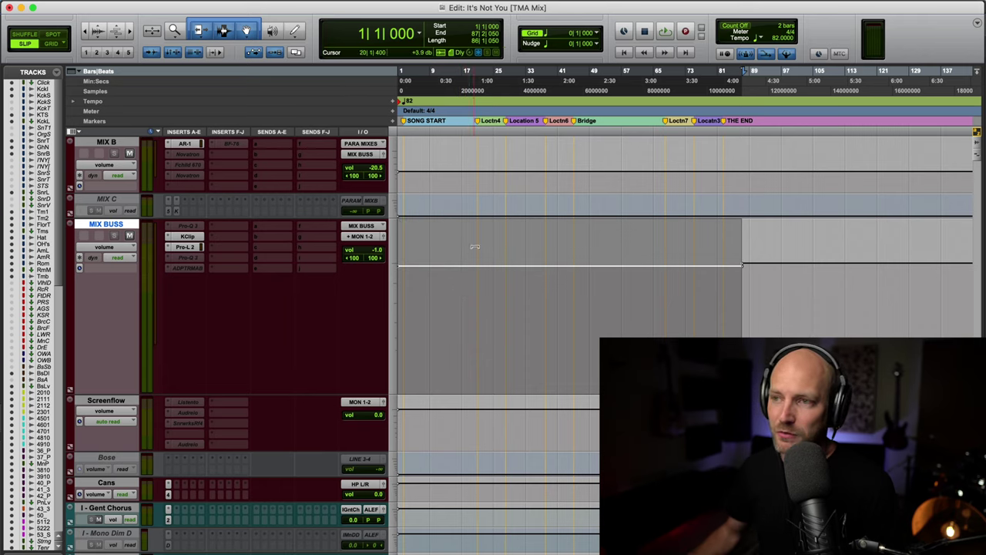
mouse_move(475, 247)
left_mouse_down()
mouse_move(463, 308)
mouse_move(463, 290)
left_mouse_up()
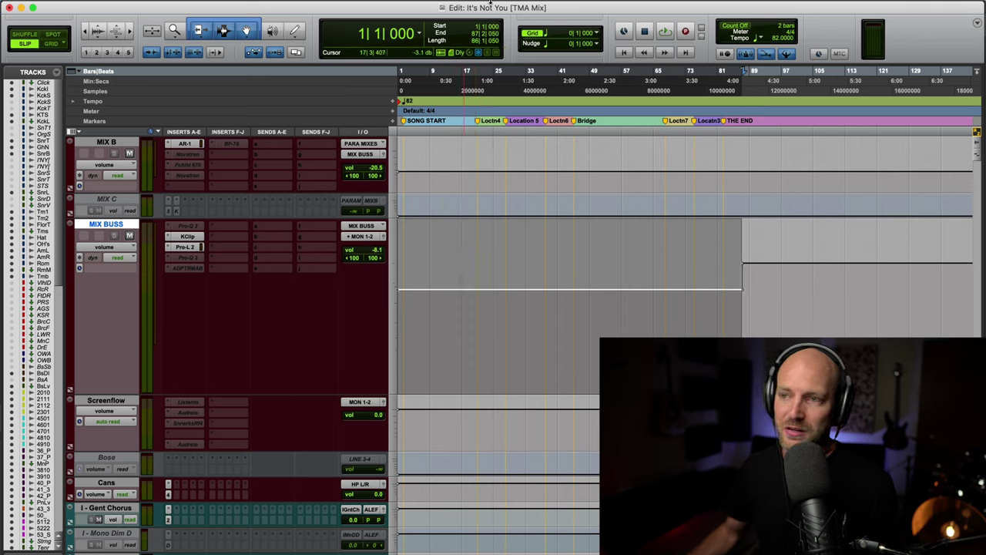
key("super+z")
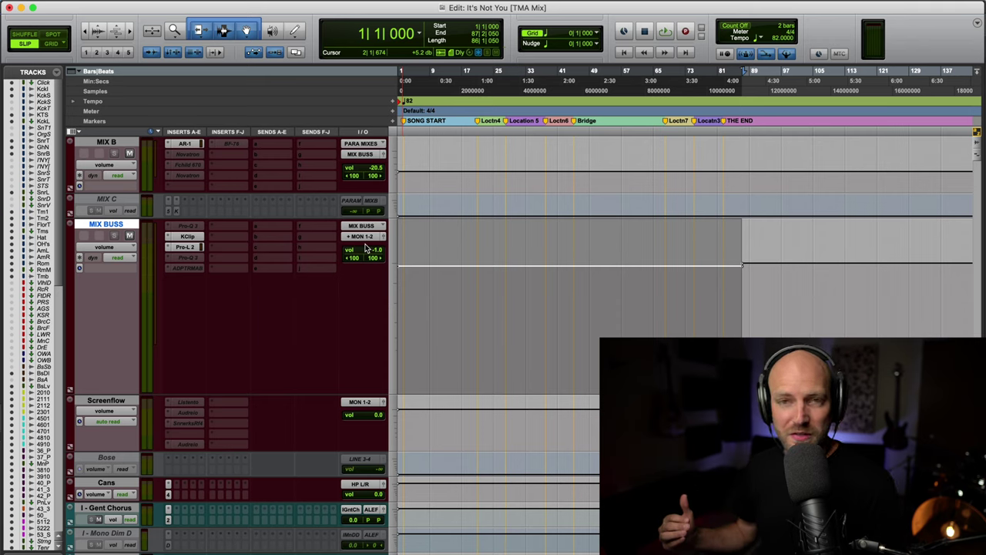
Set the cursor at bar 21 and zoom in to show bars 13–47
left_click(480, 292)
key("super+bracketright")
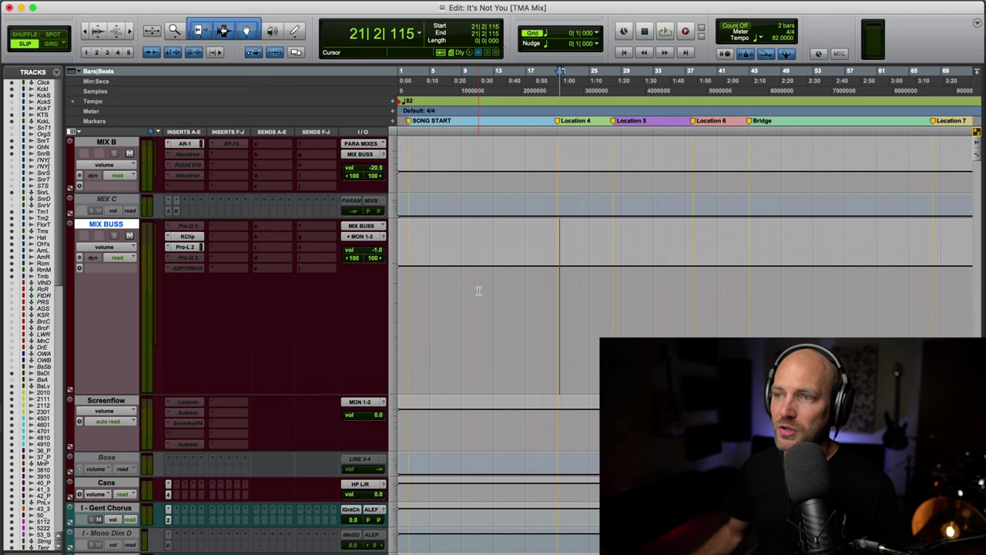
key("super+bracketright")
scroll(478, 291, "right", 4)
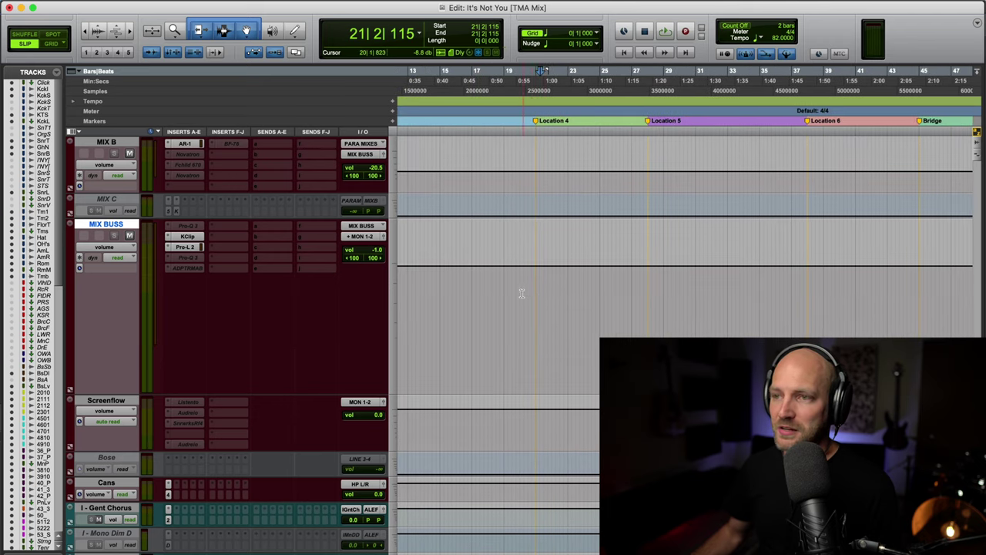
Play from bar 19 into the chorus and stop back at bar 19
left_click(502, 292)
left_click(504, 292)
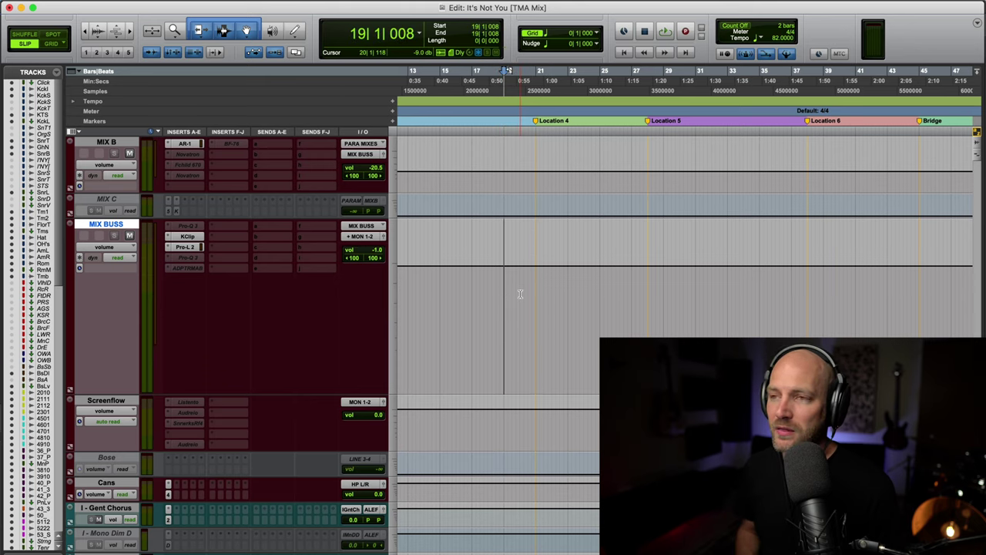
key("space")
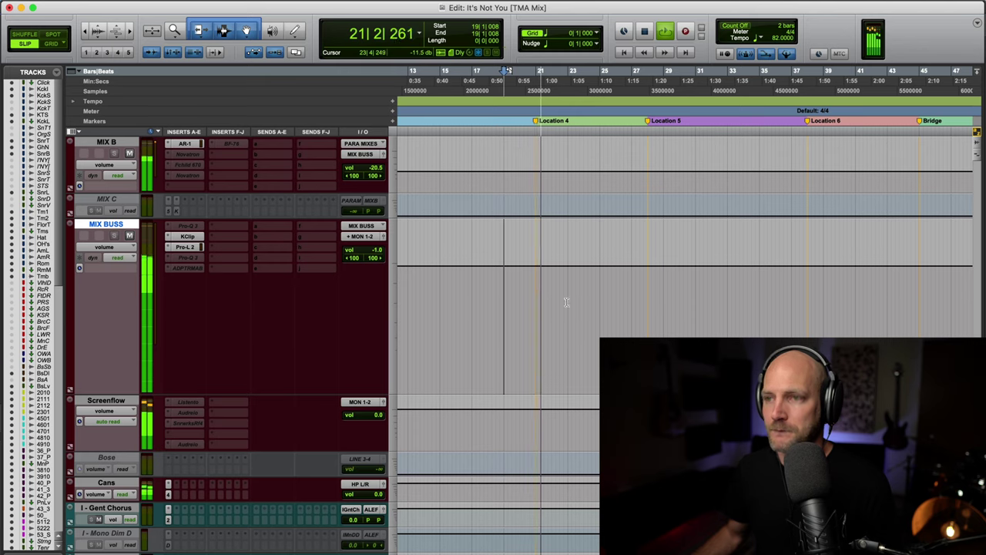
key("space")
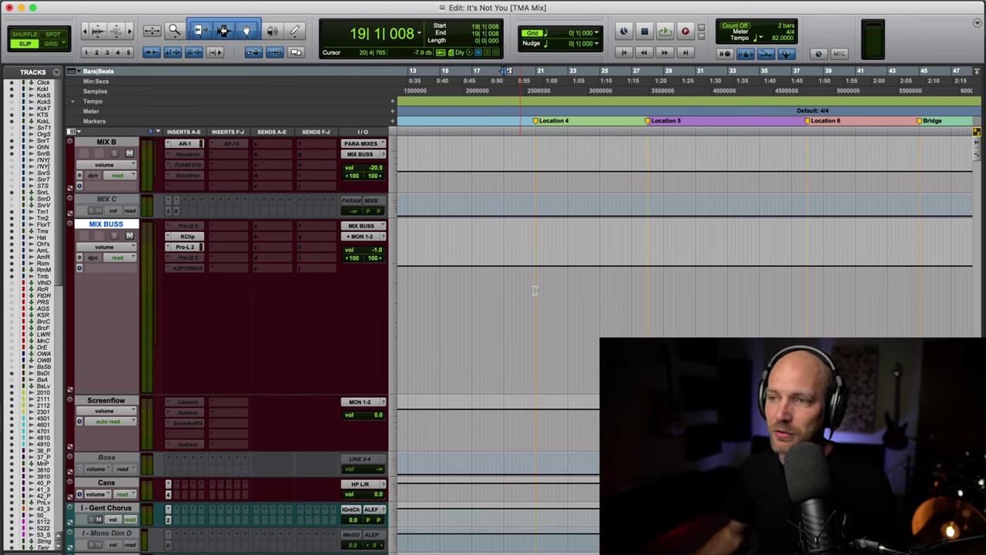
In Grid mode, lift the MIX BUSS volume about 1 dB to 0.0 dB across bars 21–28
left_click_drag(535, 291, 633, 299)
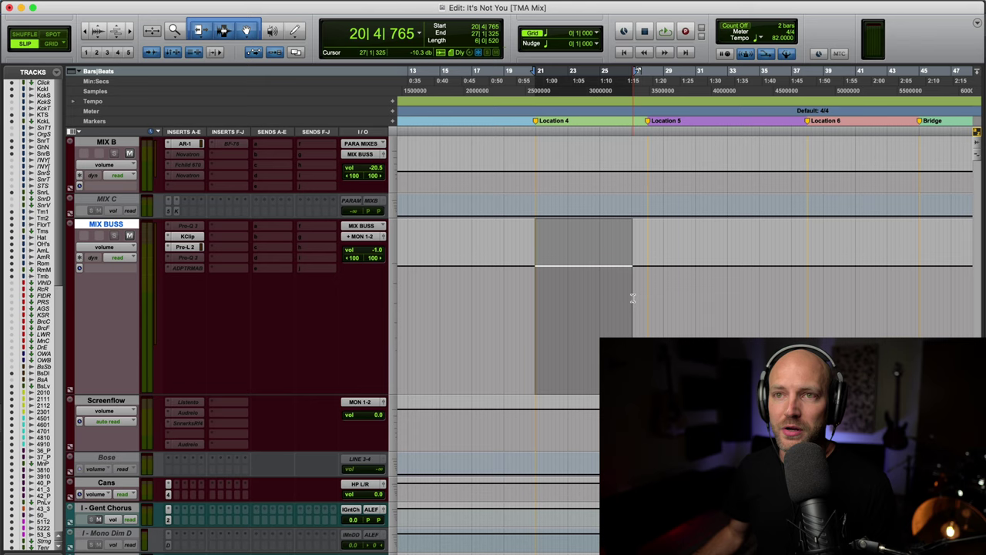
key("F4")
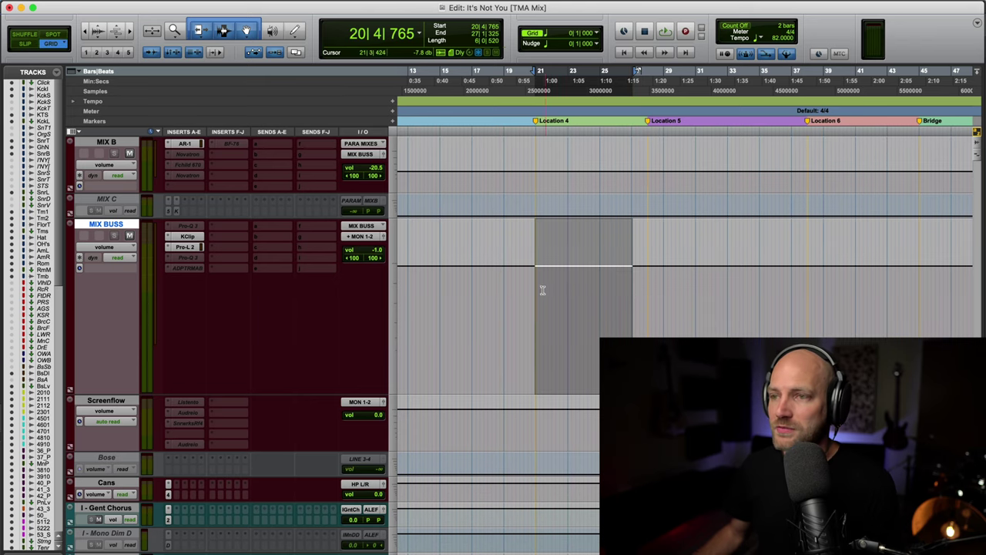
left_click_drag(536, 293, 647, 282)
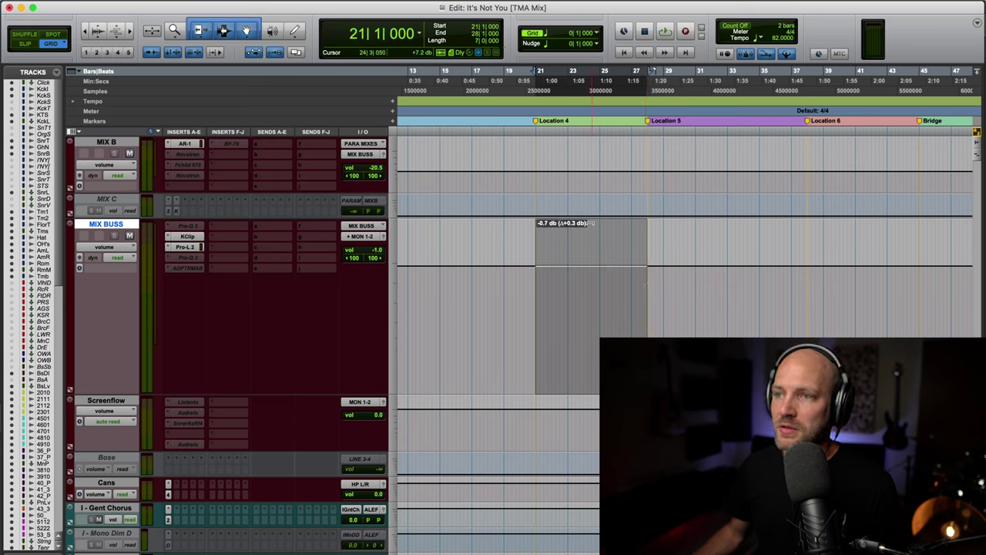
mouse_move(589, 207)
left_mouse_down()
mouse_move(589, 180)
mouse_move(590, 196)
left_mouse_up()
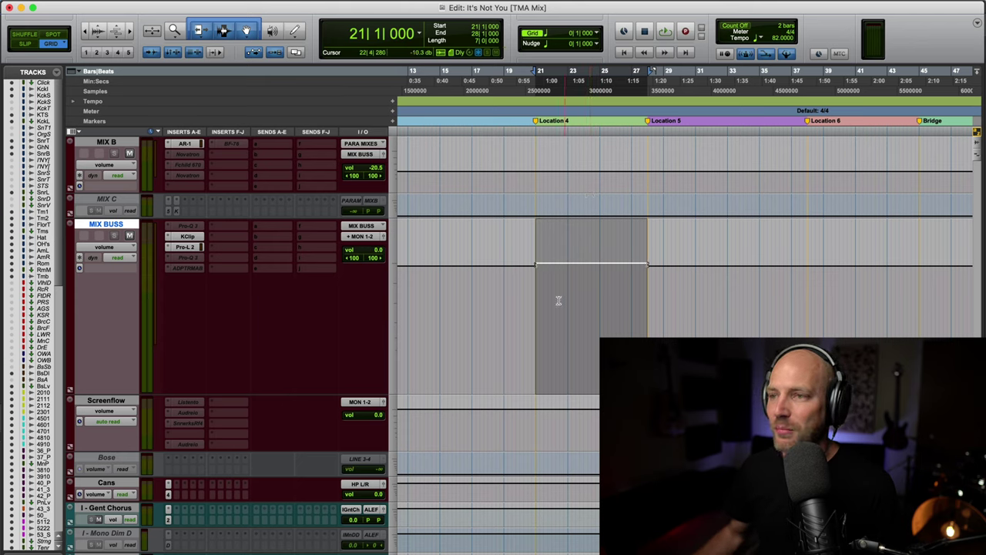
left_click(525, 301)
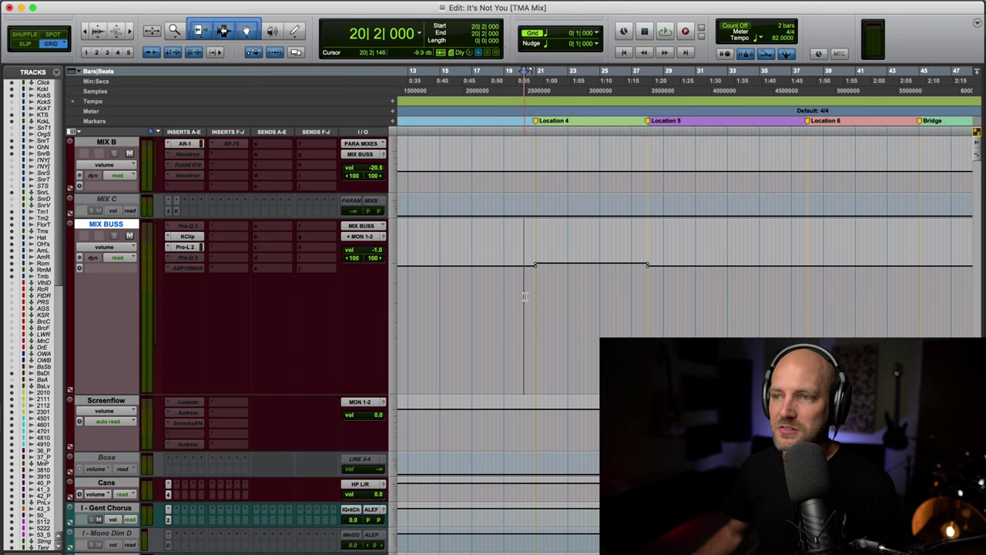
Zoom closer on bar 21 and play through the jump from -1.0 to 0.0 dB
scroll(525, 297, "up", 4)
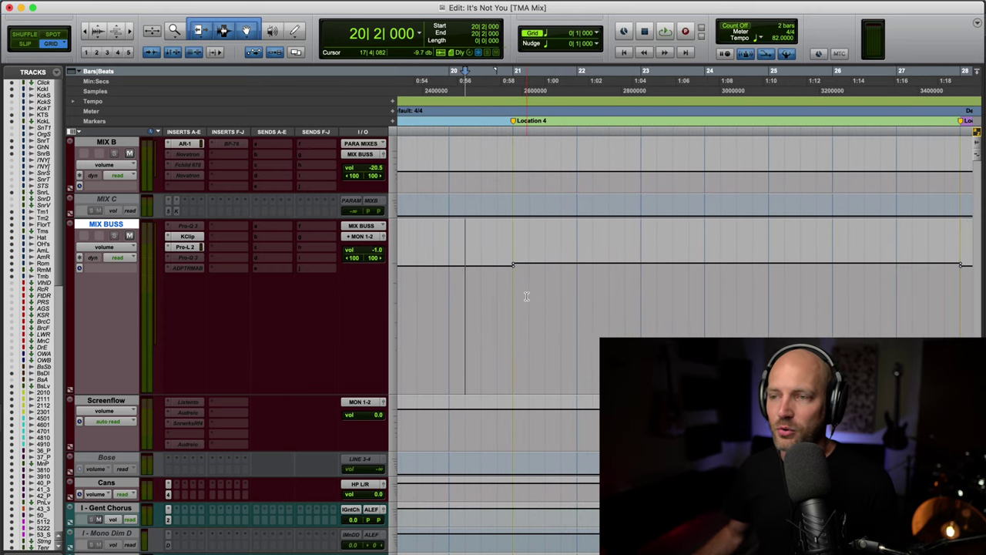
key("space")
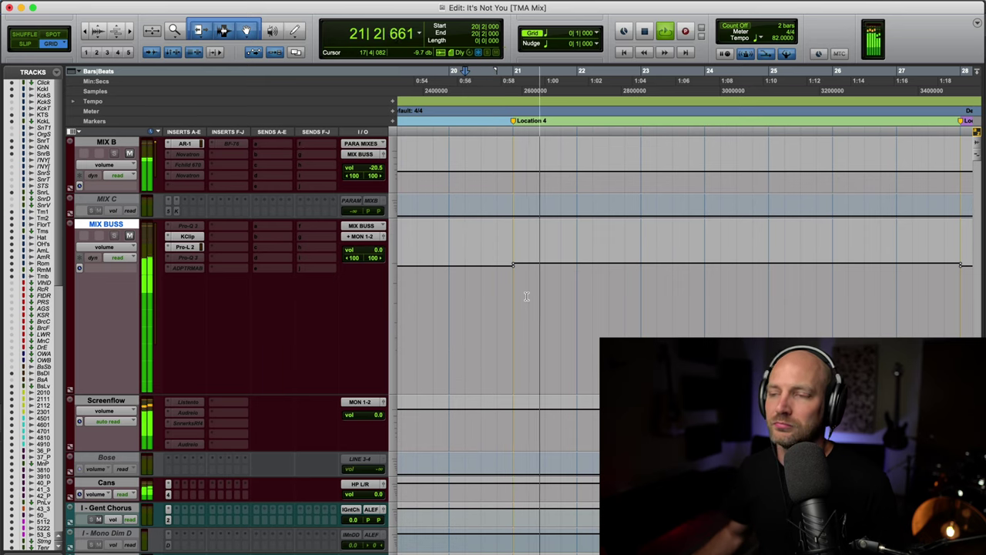
key("space")
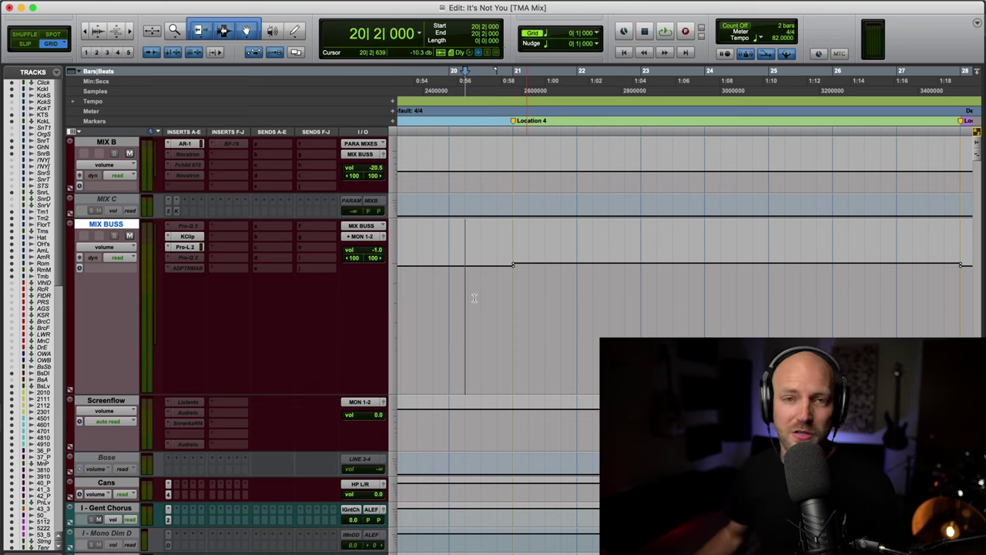
Zoom out, set the playback start at bar 27, and zoom in one step
key("super+bracketleft")
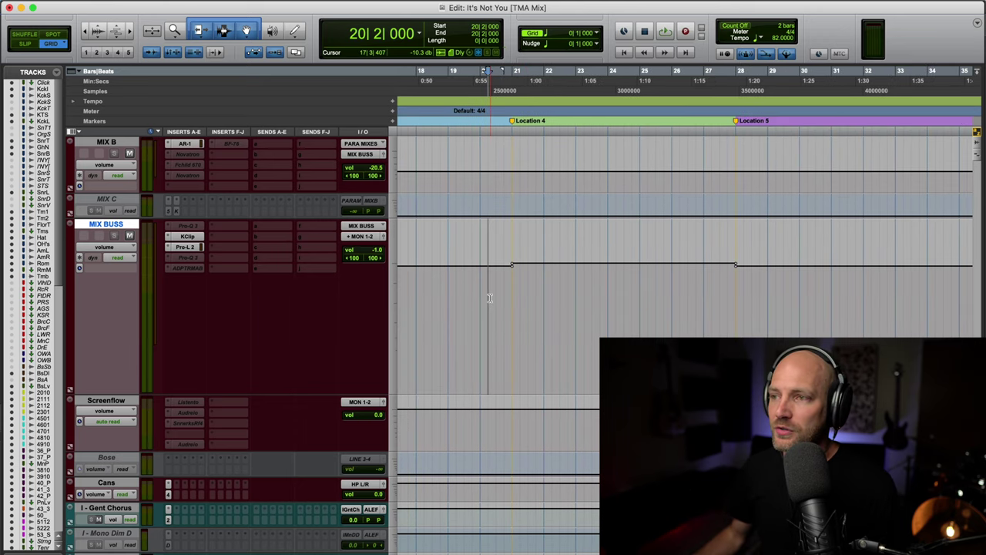
key("super+bracketleft")
scroll(489, 293, "right", 2)
left_click(631, 286)
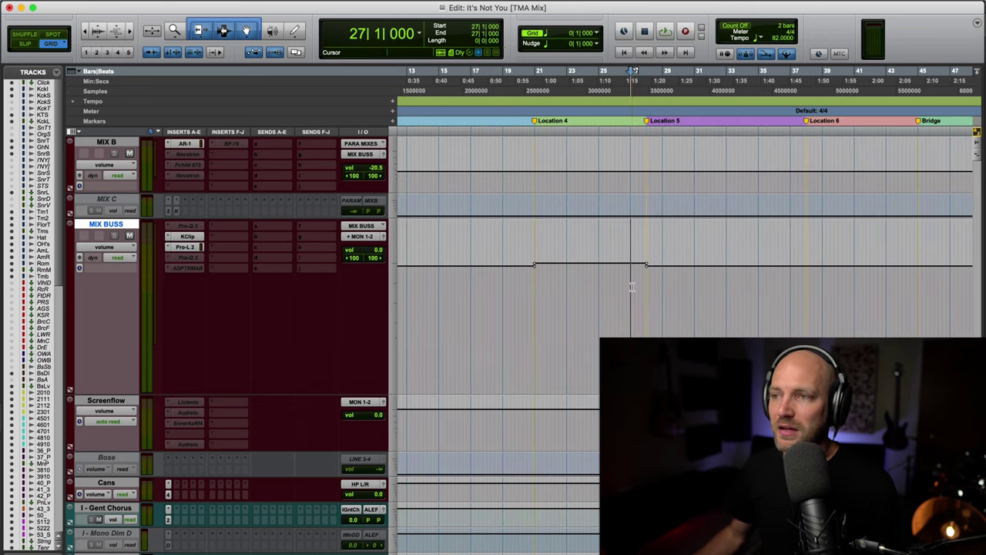
key("super+bracketright")
scroll(632, 287, "right", 1)
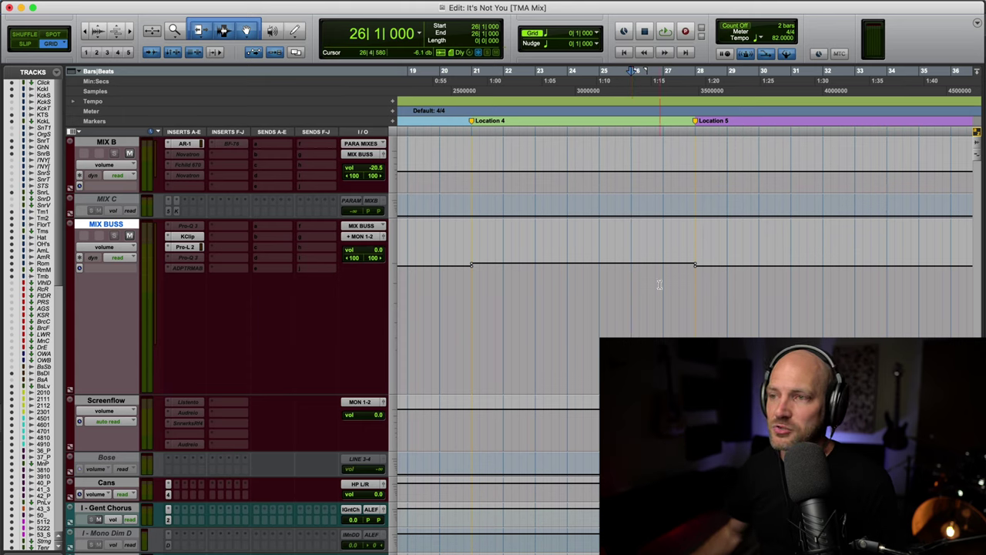
Play through the chorus exit from bar 27, then place the edit point at bar 28
left_click(662, 285)
key("space")
scroll(663, 284, "right", 5)
scroll(662, 284, "up", 2)
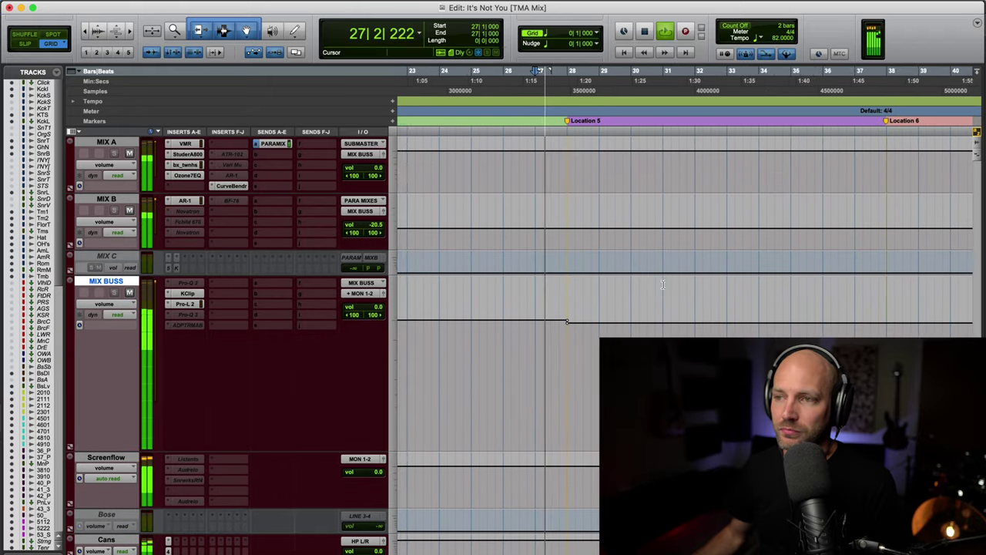
scroll(663, 285, "down", 3)
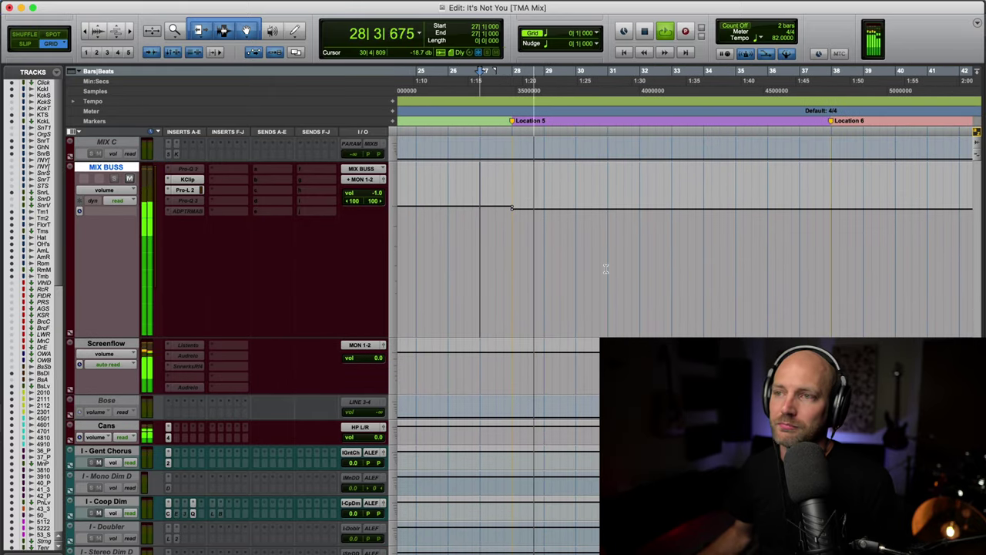
key("space")
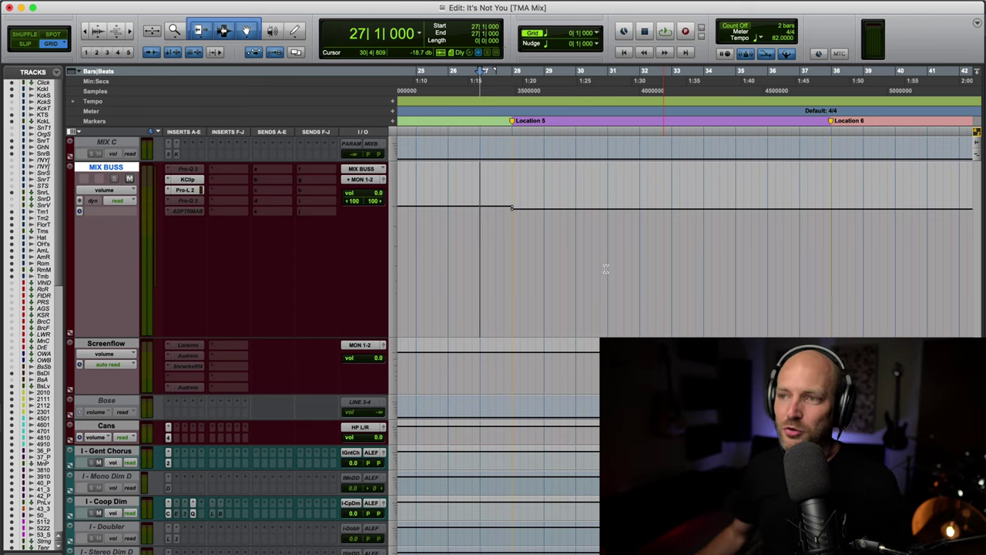
left_click(511, 236)
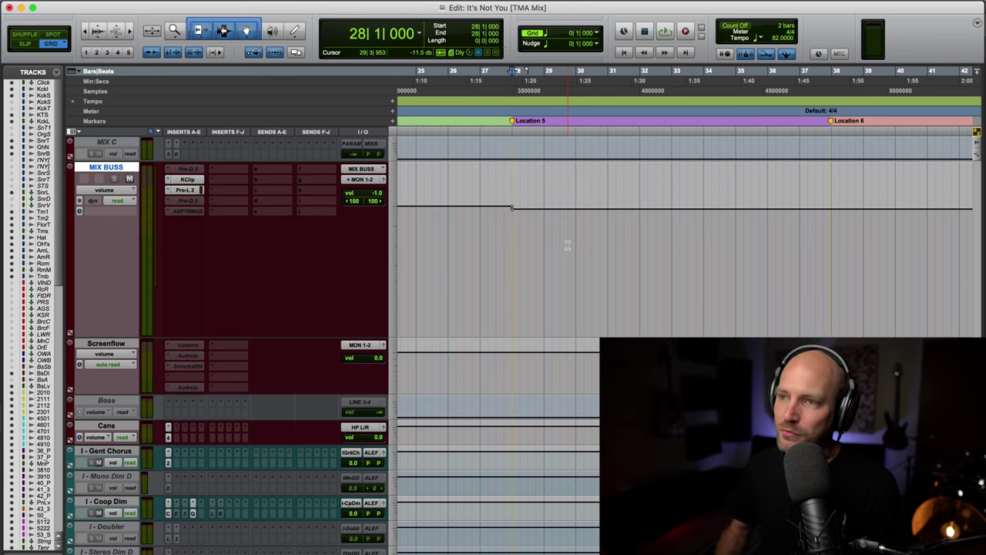
Pull the MIX BUSS volume down after bar 28, ramping from 0.0 dB to -1.0 dB by bar 29
key("space")
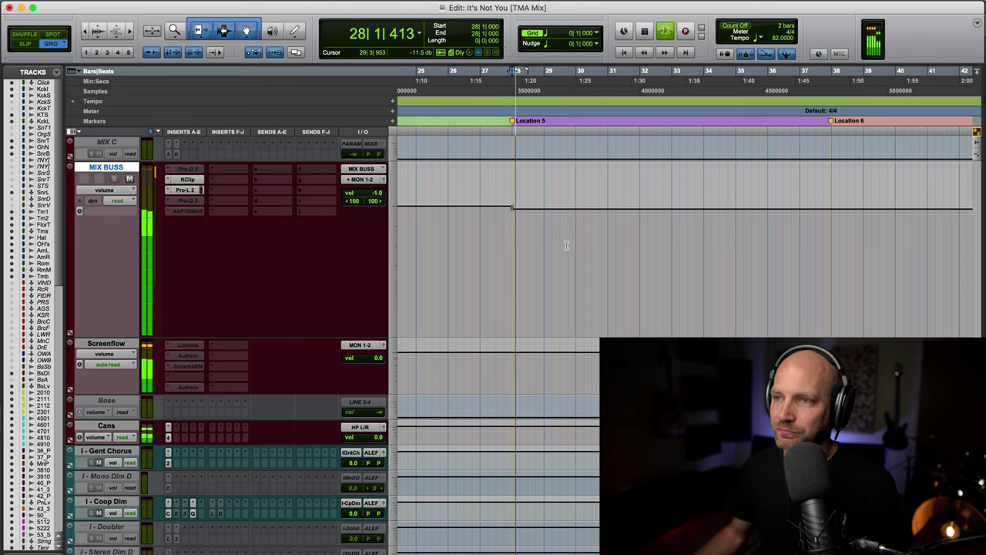
key("space")
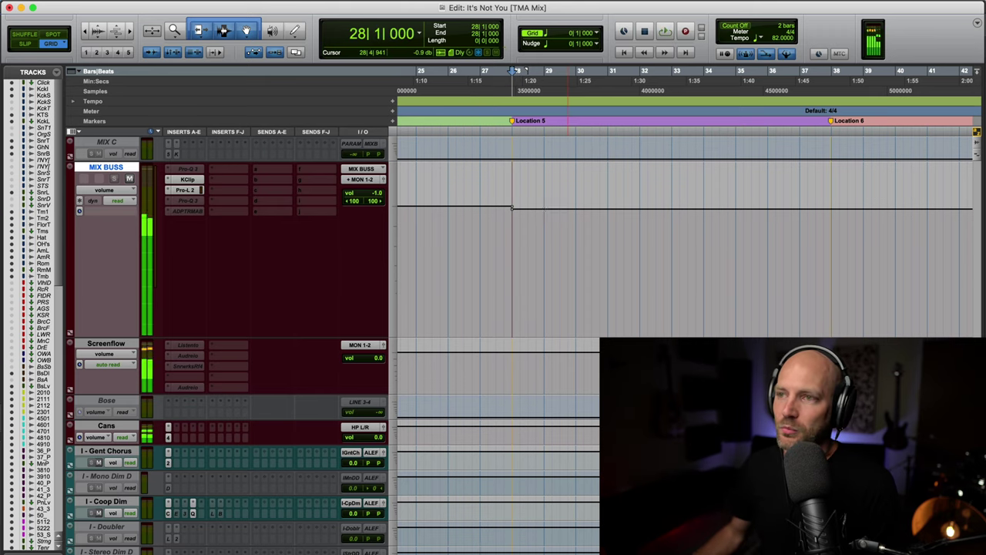
left_click_drag(513, 208, 515, 209)
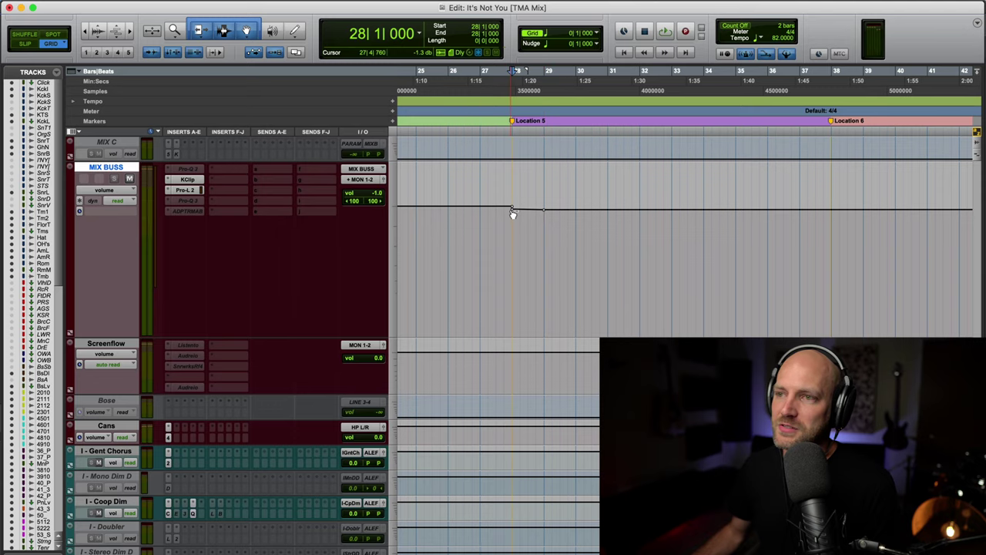
Enlarge the MIX BUSS track, zoom out, and place the insertion point at bar 27
key("ctrl+Up")
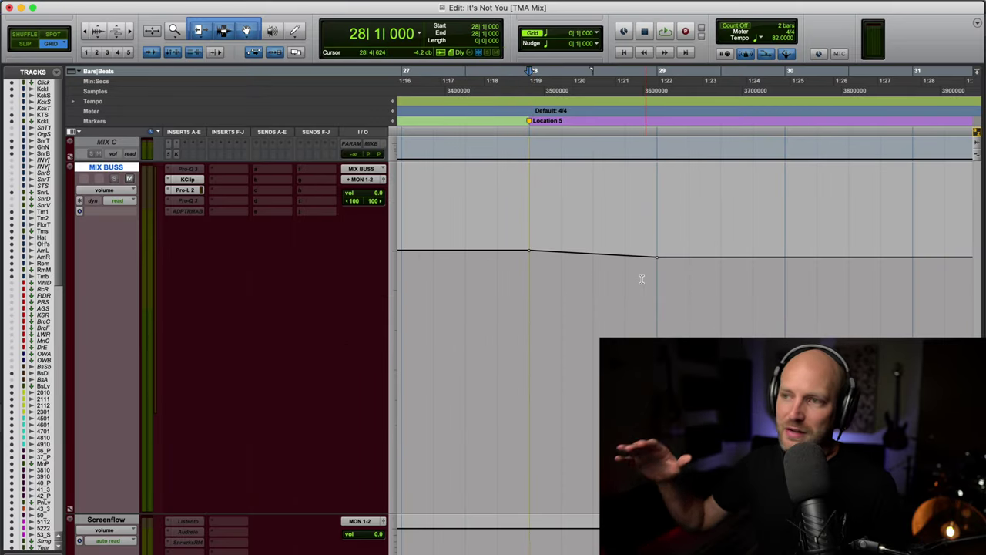
key("super+bracketleft")
key("super+bracketleft")
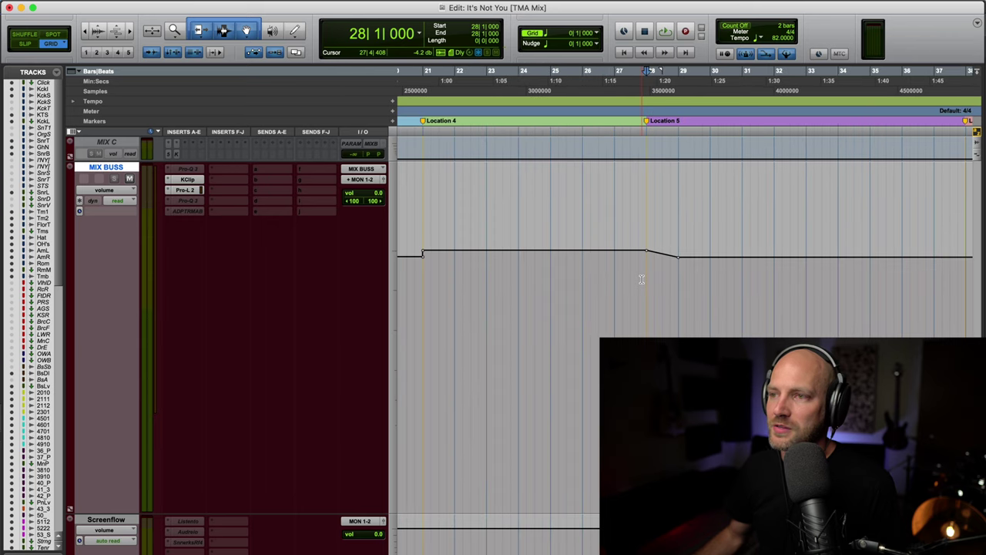
scroll(642, 279, "right", 5)
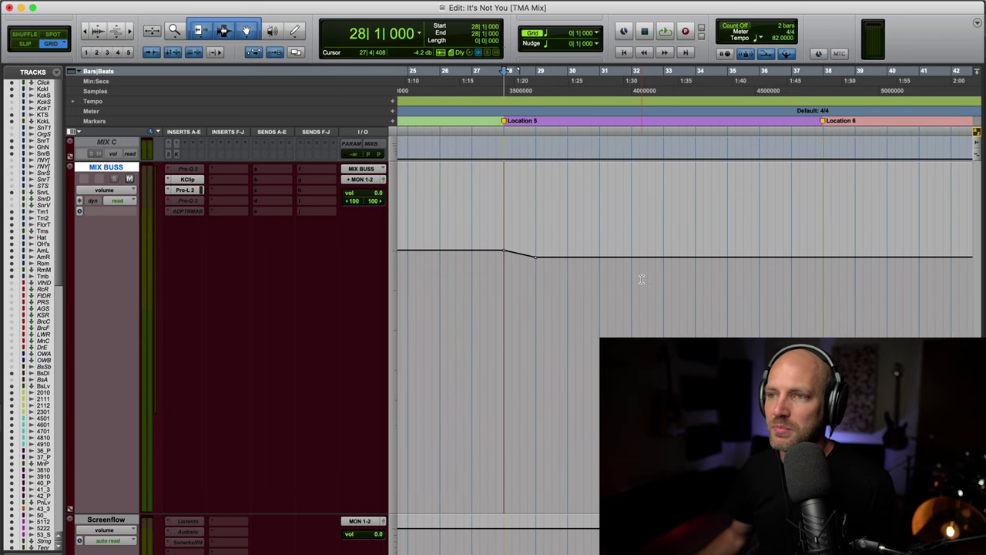
left_click(470, 274)
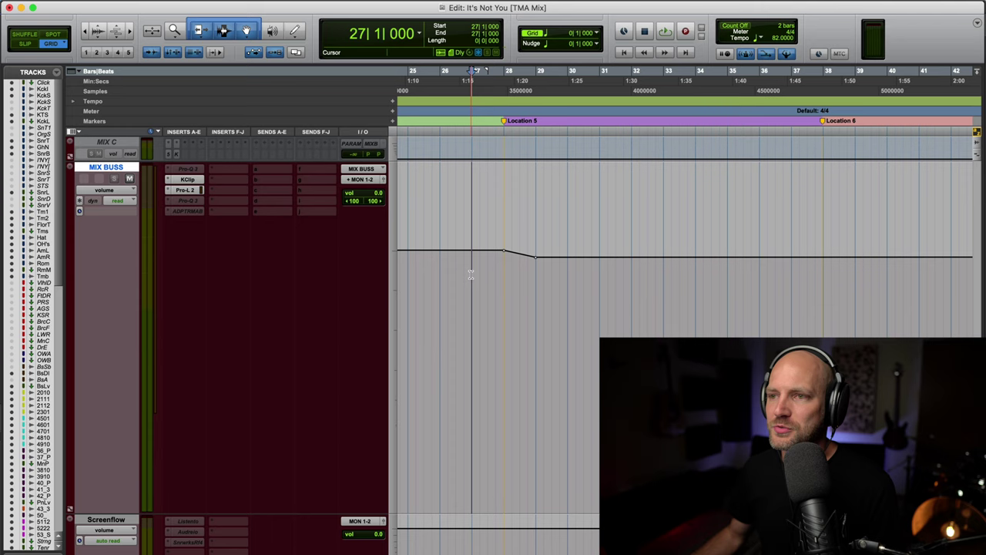
Shrink MIX BUSS, select the ALL MUSIC track, and open its Ozone7Img insert
key("r")
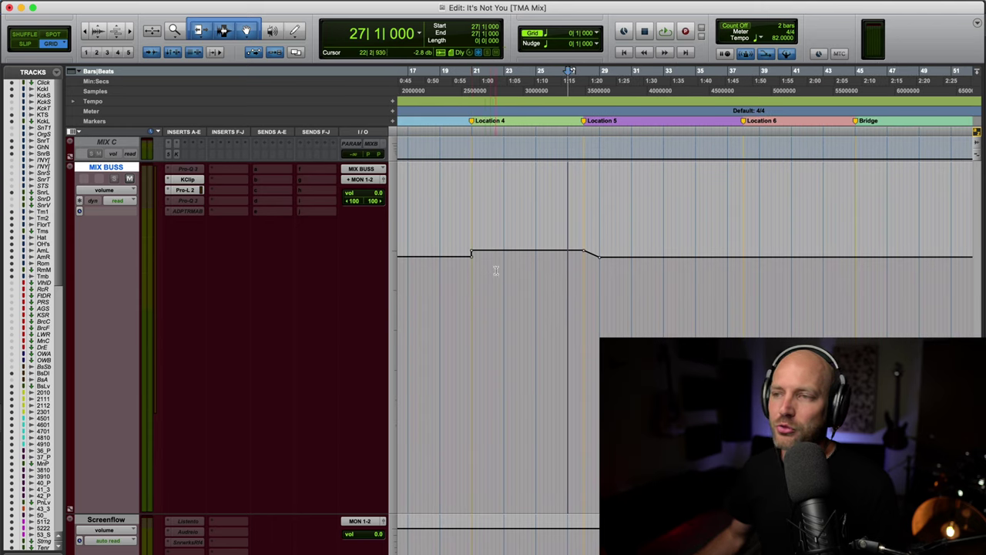
scroll(487, 269, "up", 2)
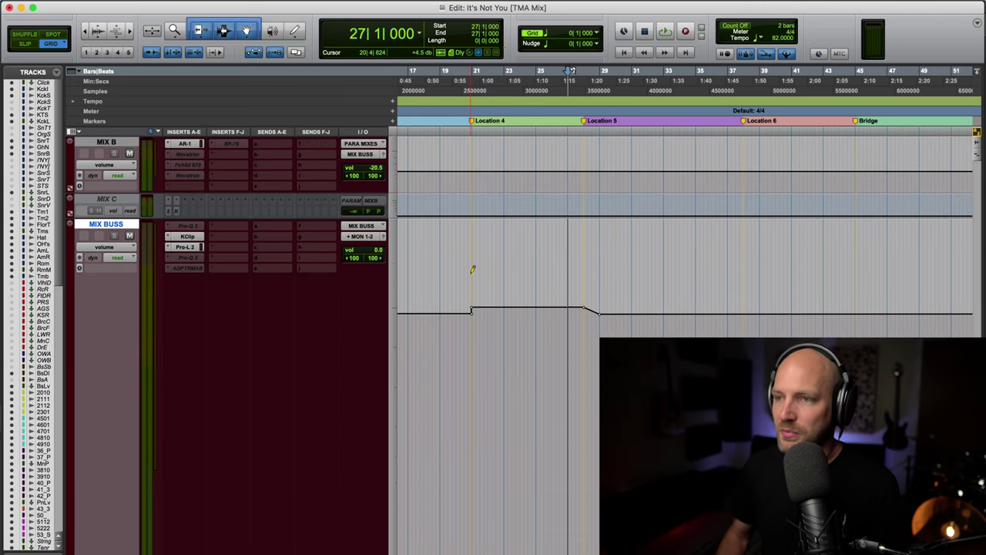
key("ctrl+Down")
scroll(310, 259, "up", 6)
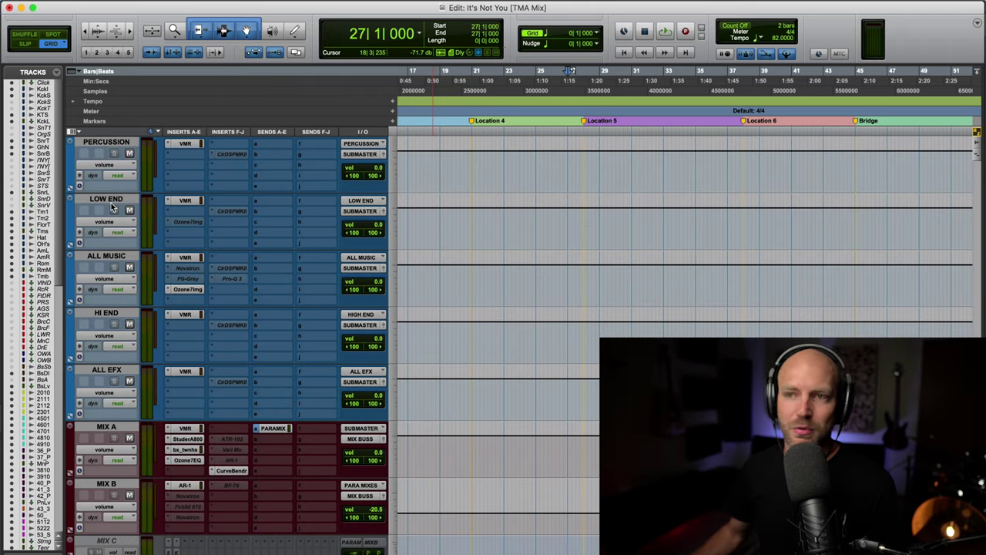
left_click(106, 257)
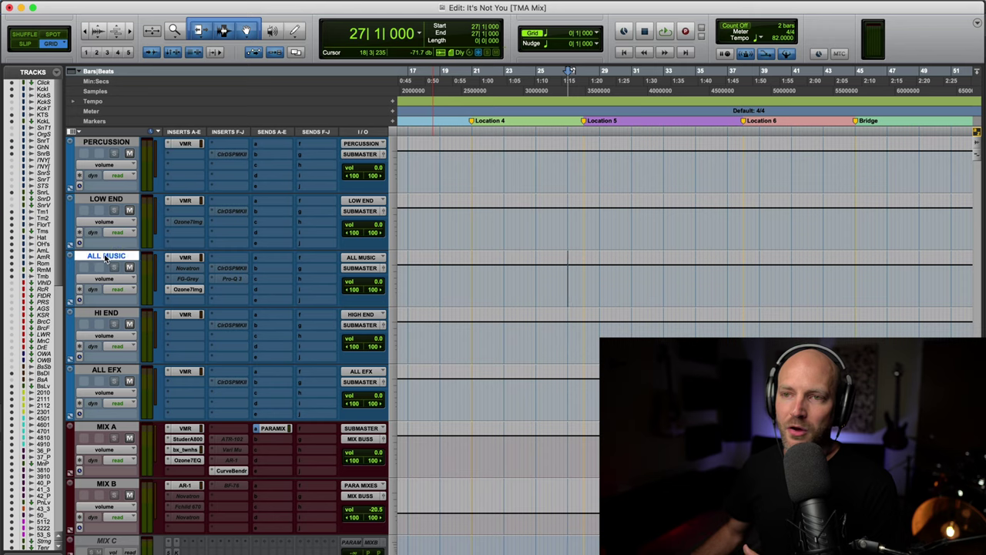
left_click(188, 290)
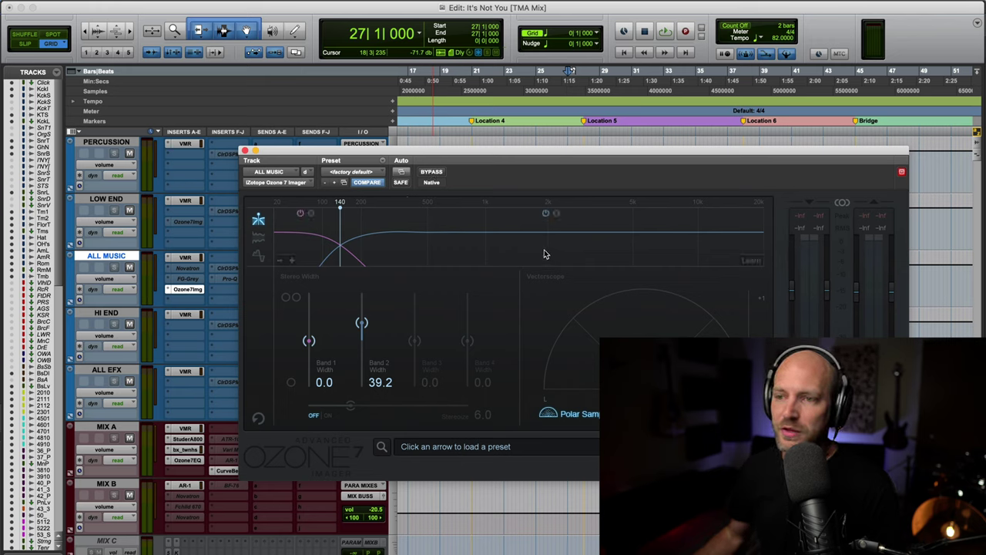
Bypass Ozone Imager, automation-enable its Global Bypass, show that lane on ALL MUSIC, then close it
left_click(434, 174)
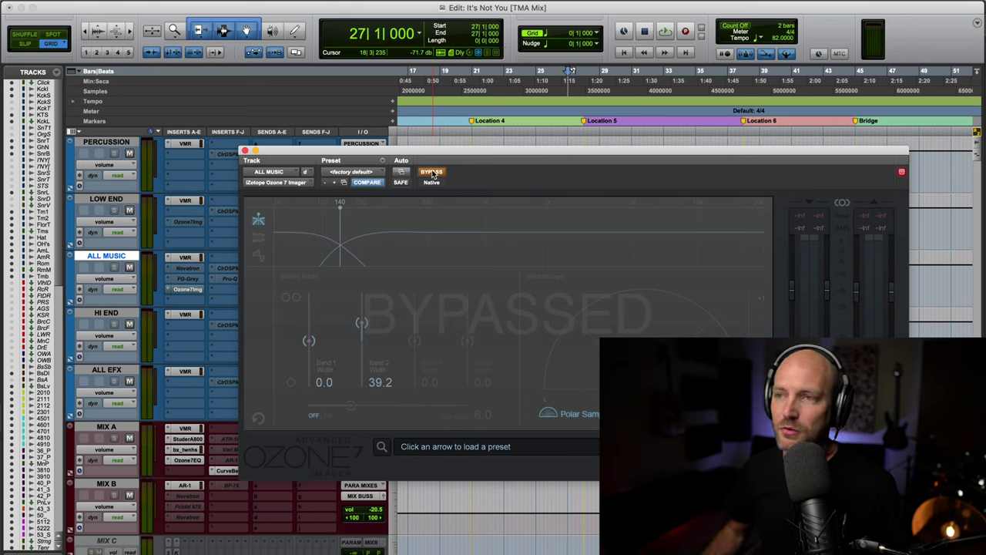
right_click(432, 174)
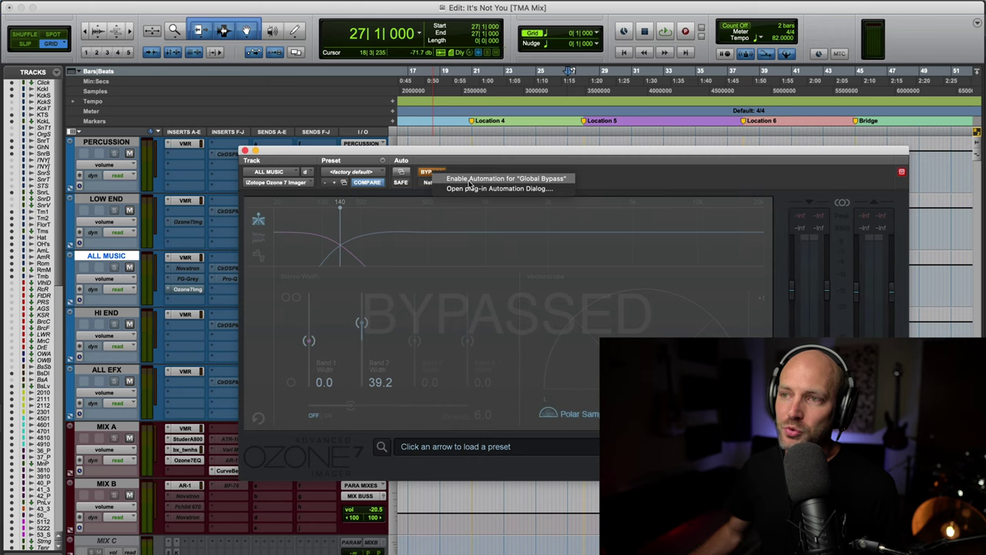
left_click(514, 178)
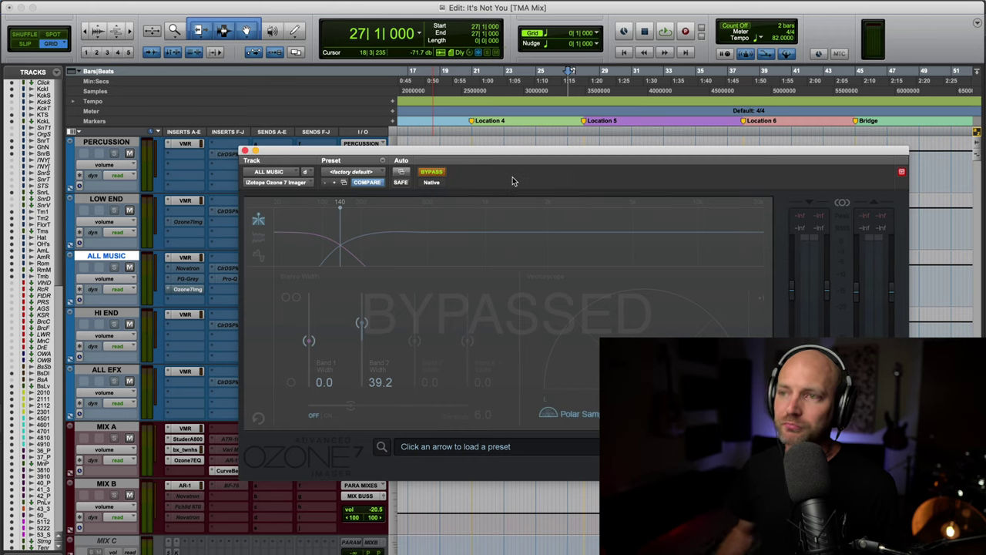
left_click(428, 176, "ctrl+super")
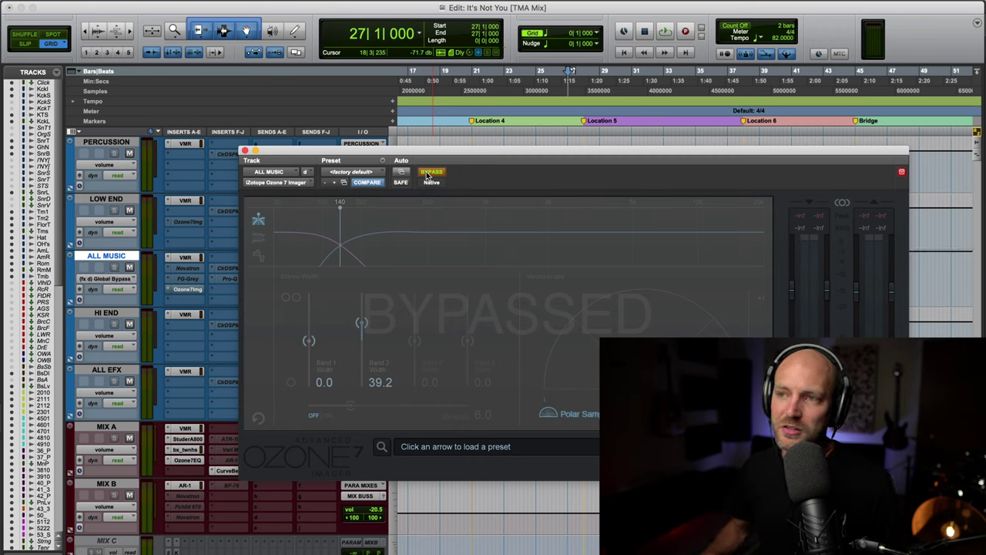
left_click(245, 151)
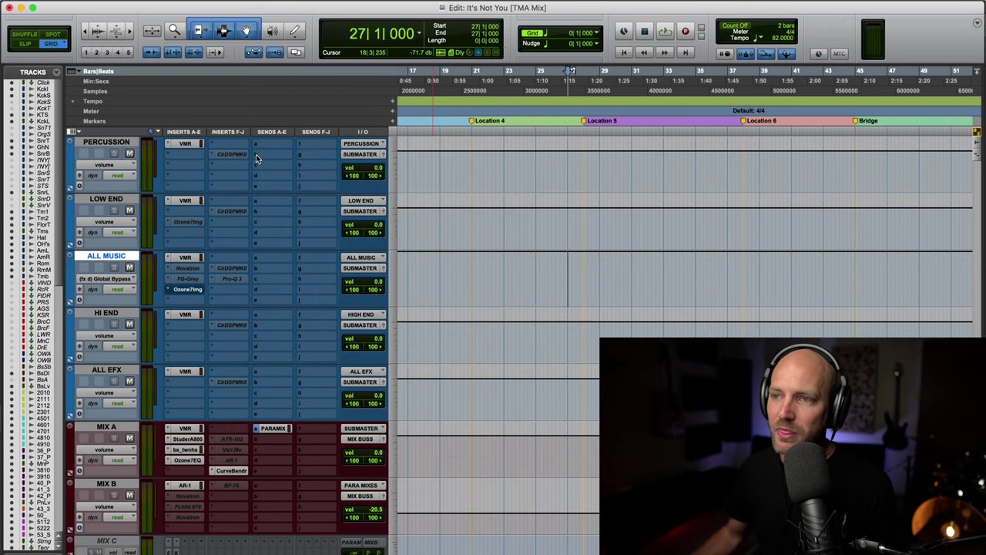
Select bars 21–28 on MIX BUSS, extend it to ALL MUSIC, and play from bar 19
mouse_move(442, 261)
left_mouse_down()
mouse_move(436, 270)
mouse_move(719, 282)
left_mouse_up()
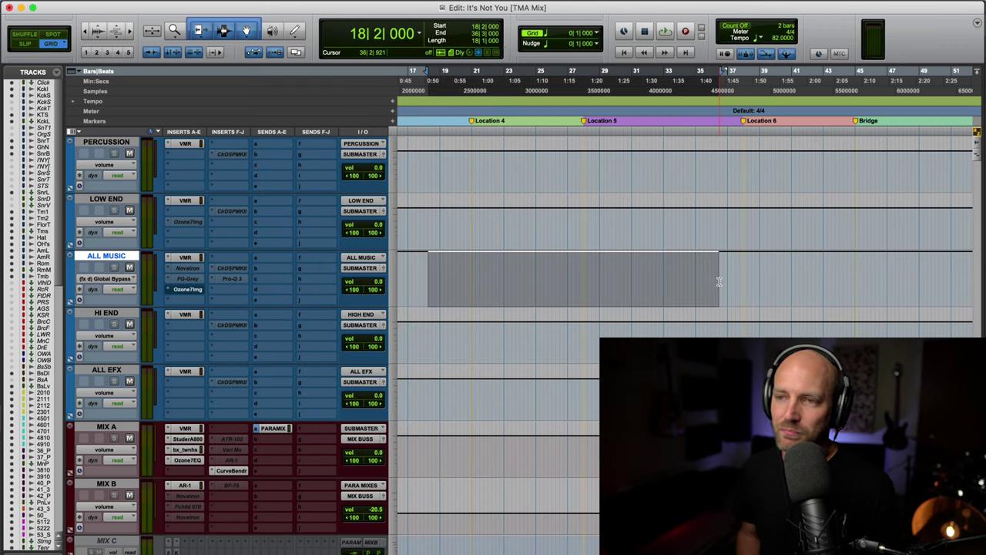
scroll(719, 281, "down", 4)
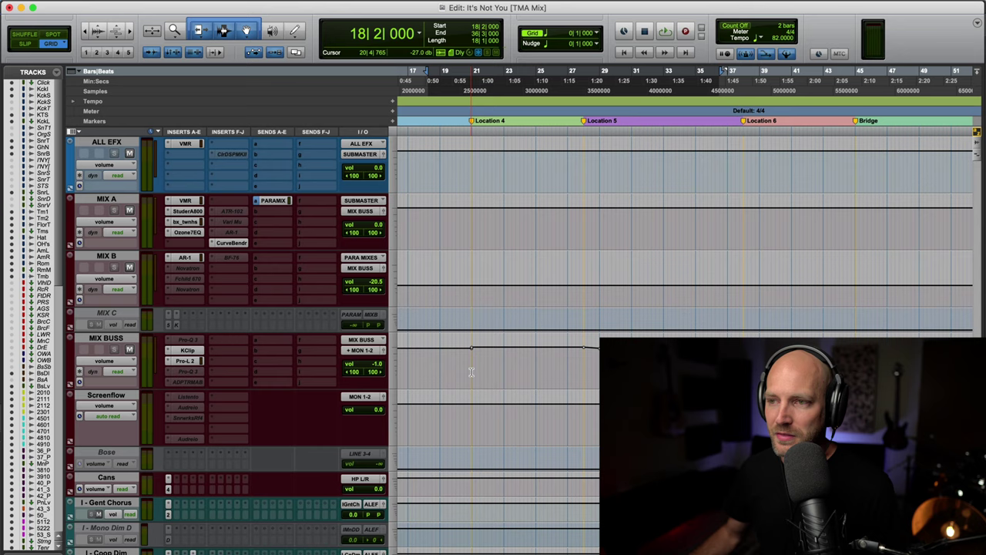
left_click_drag(472, 368, 586, 369)
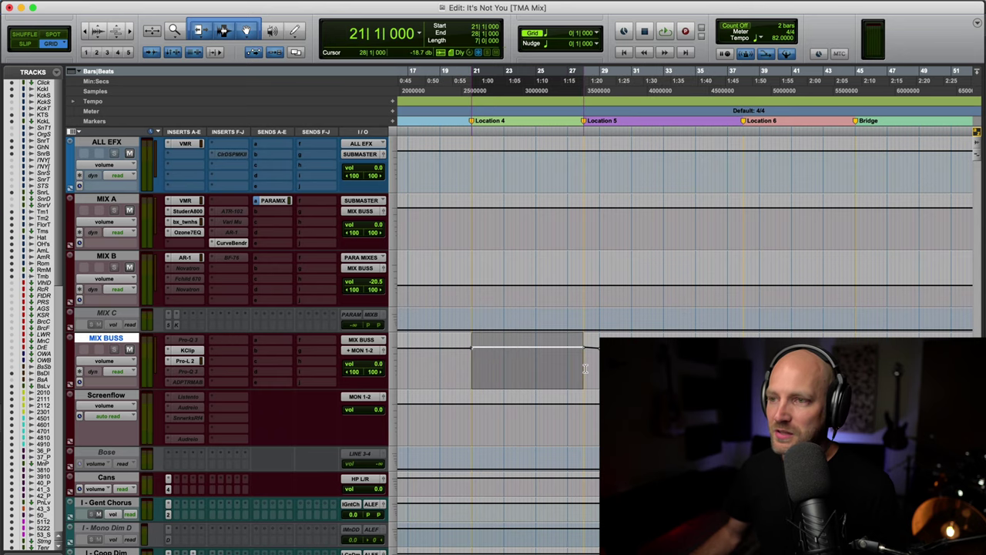
scroll(585, 369, "up", 10)
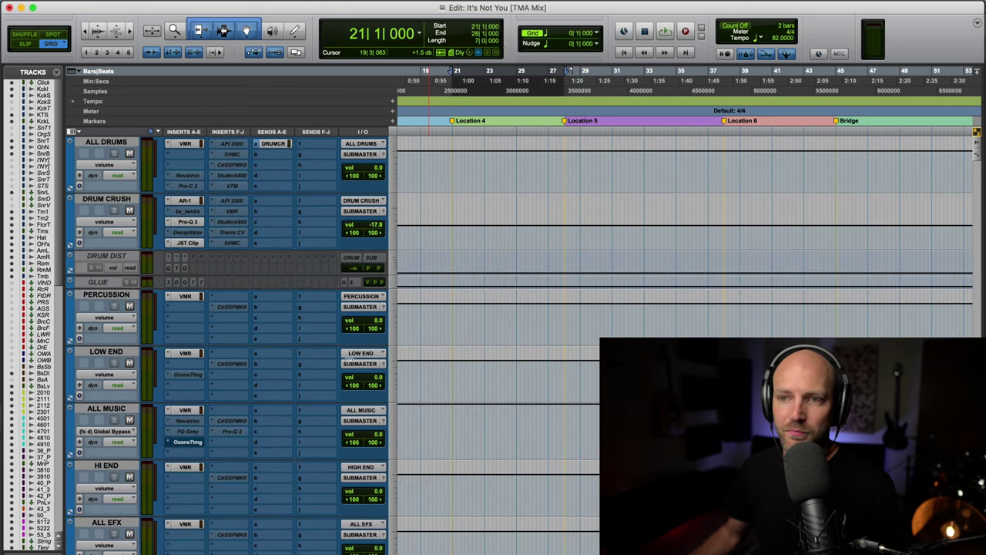
left_click(114, 412)
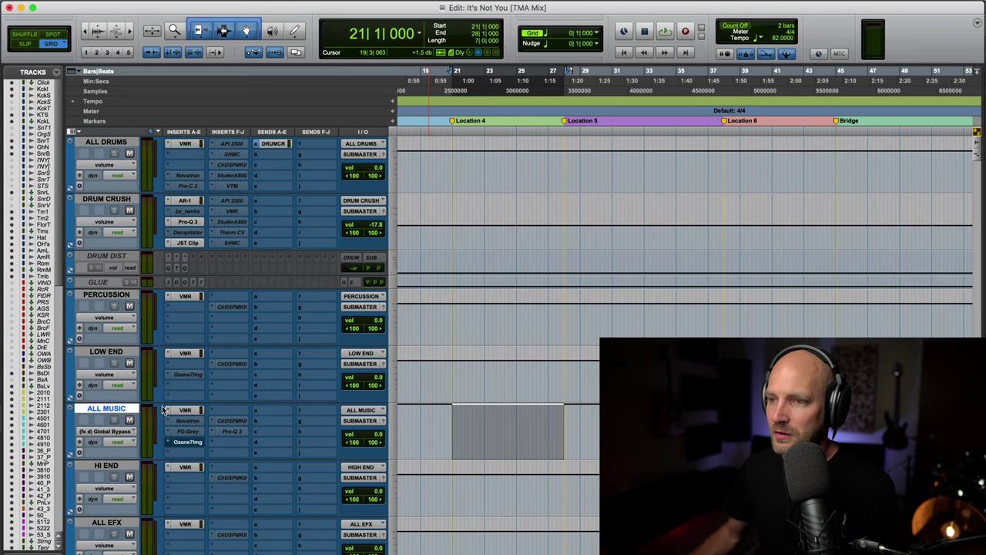
left_click(420, 428)
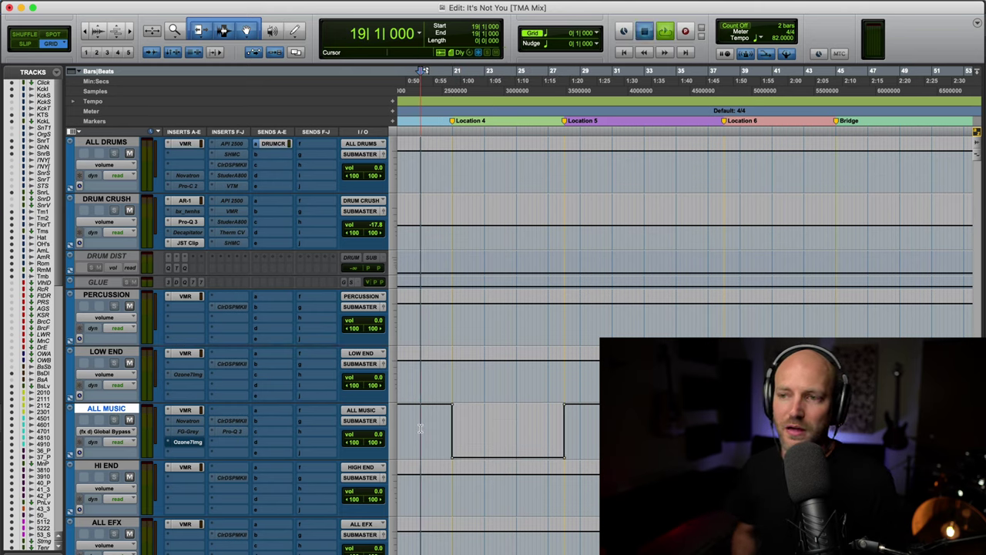
key("space")
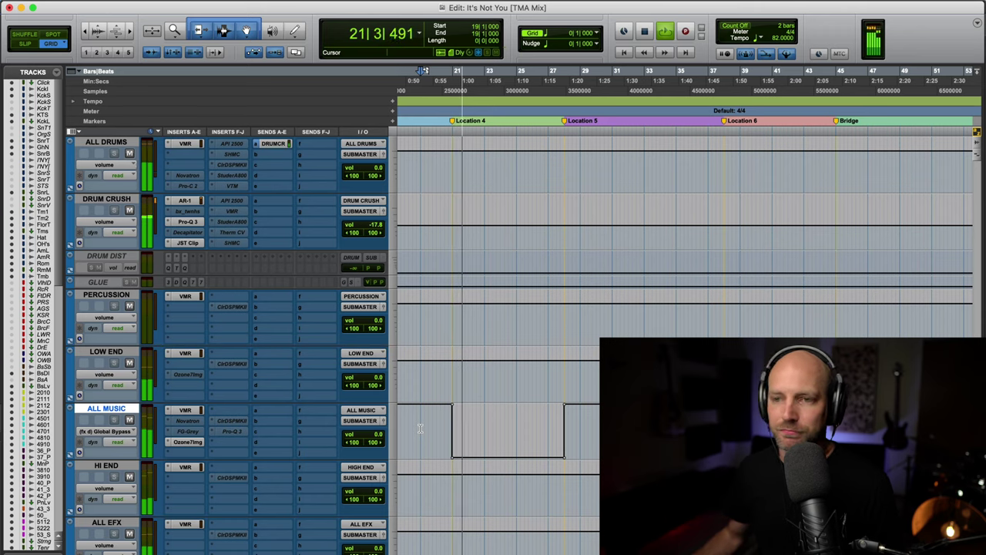
Stop playback, switch ALL MUSIC and MIX BUSS automation from read to off, and play again
key("space")
left_click(117, 442)
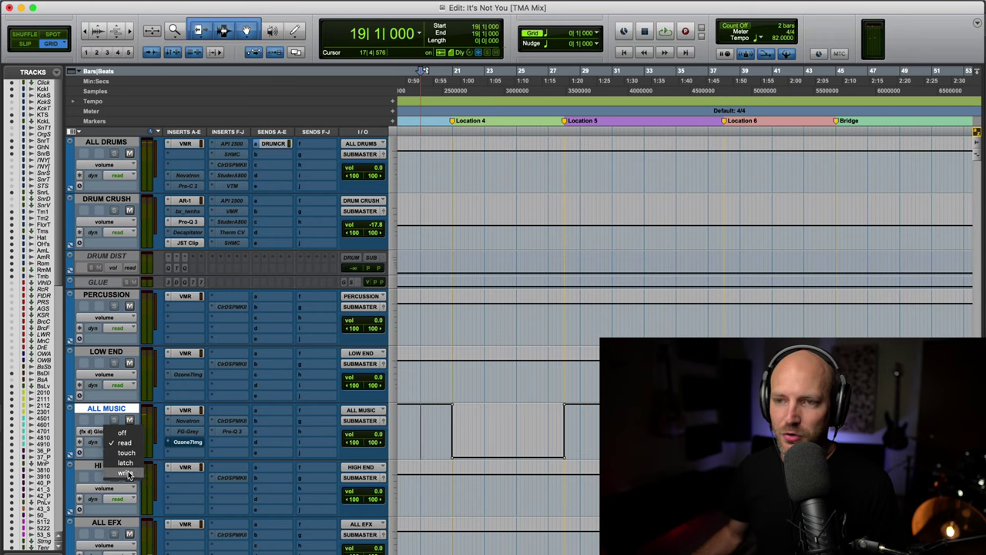
left_click(122, 432)
scroll(424, 429, "down", 3)
scroll(425, 429, "down", 5)
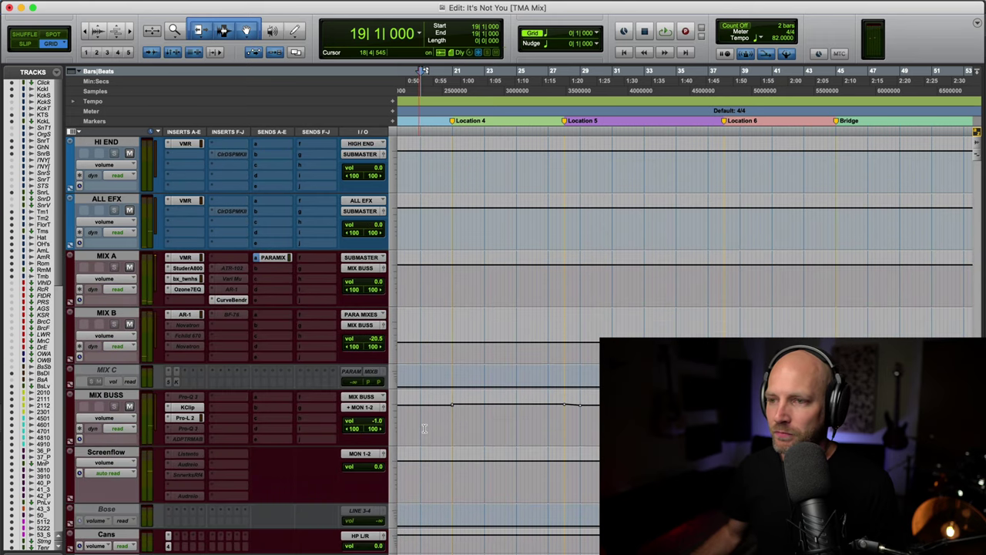
left_click(124, 428)
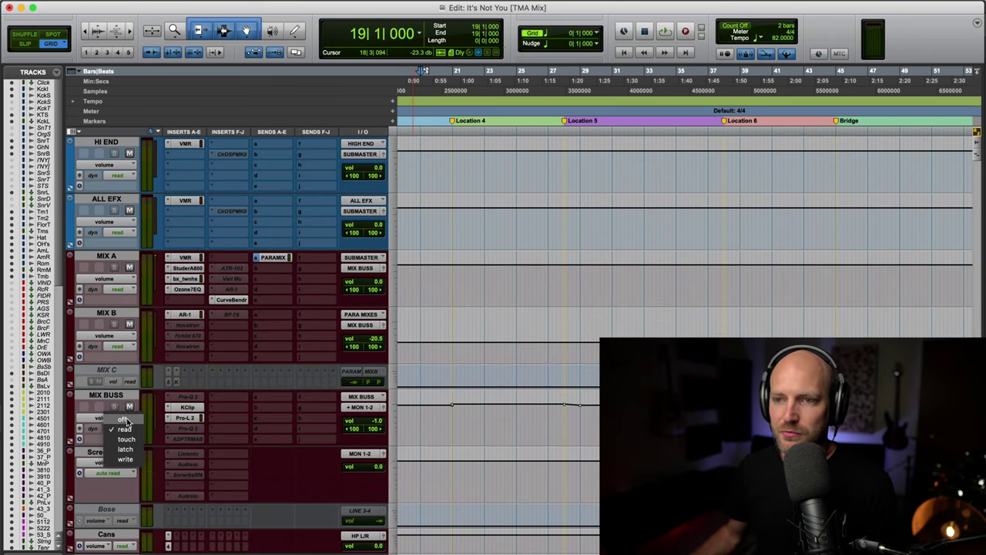
left_click(117, 417)
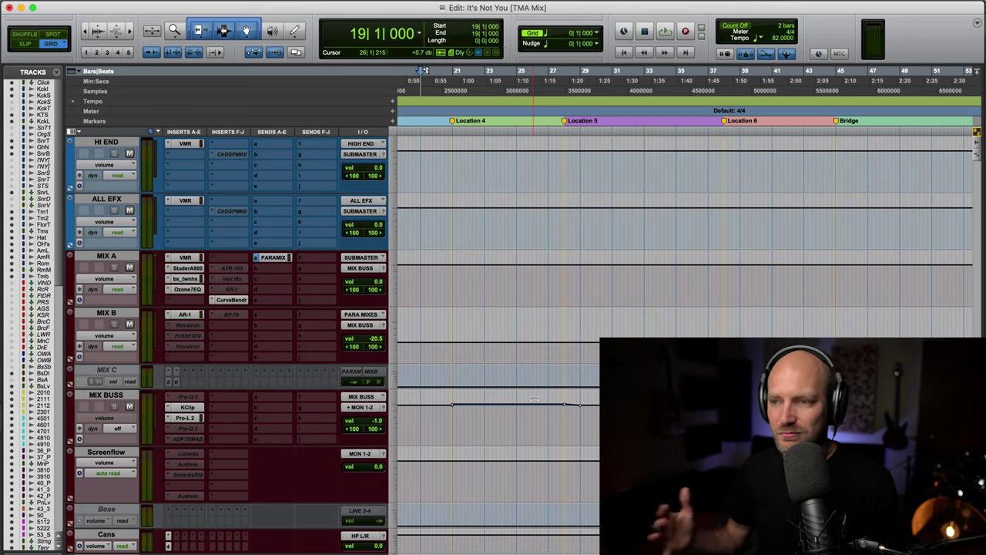
key("space")
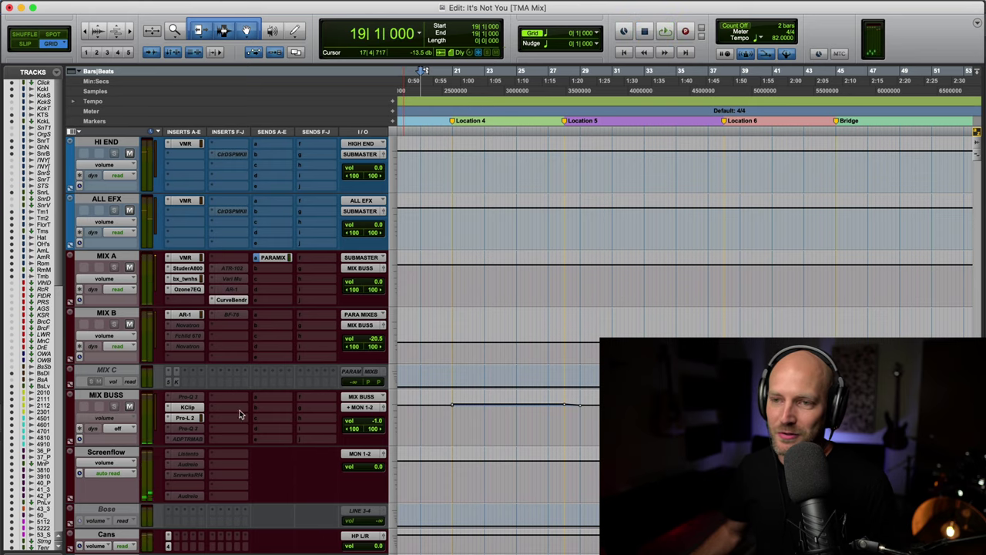
Switch the MIX BUSS and ALL MUSIC automation modes from off back to read
left_click(121, 428)
left_click(122, 438)
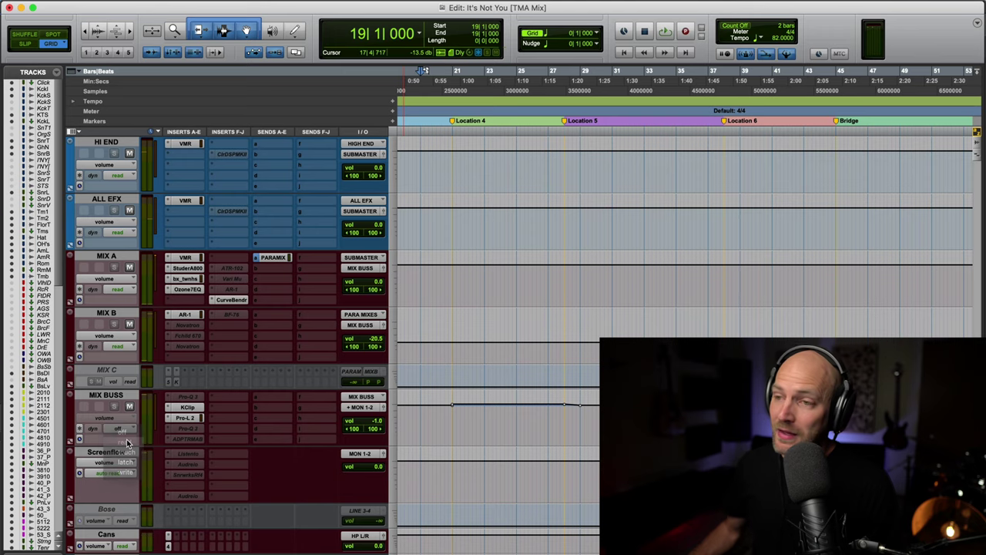
scroll(413, 415, "up", 1)
scroll(305, 326, "up", 2)
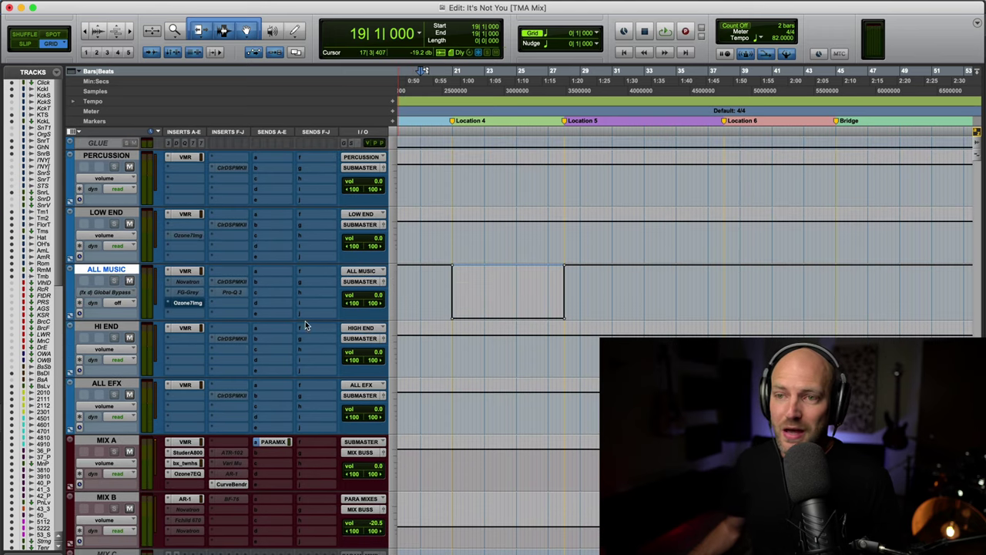
left_click(117, 305)
left_click(128, 316)
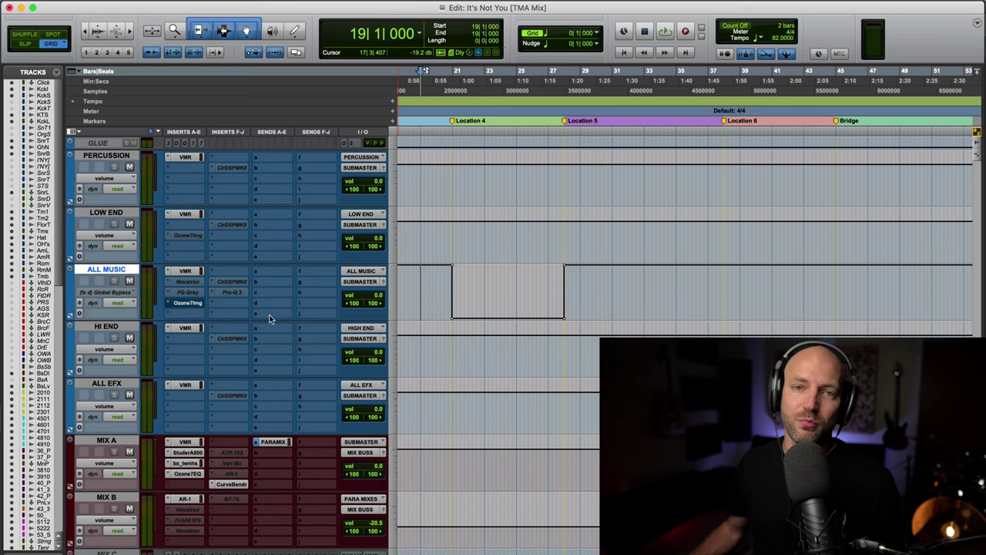